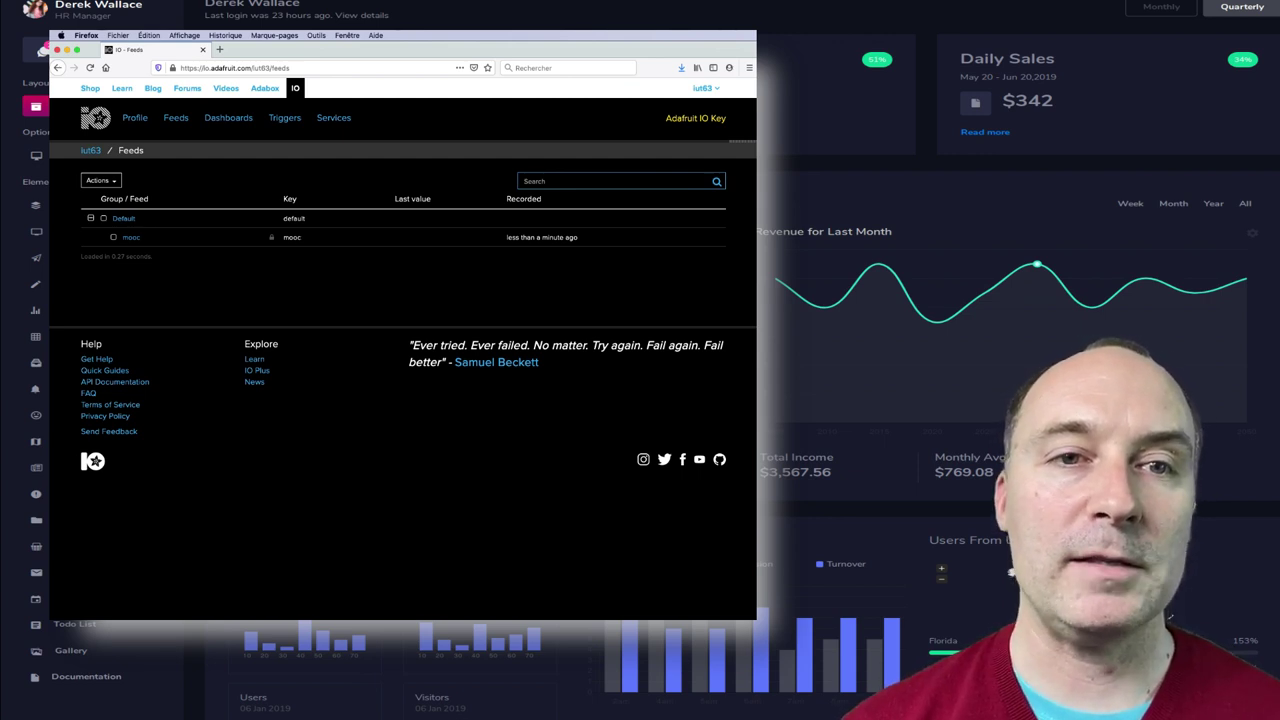
Regenerate the account's Adafruit IO key and confirm the new key
left_click(704, 119)
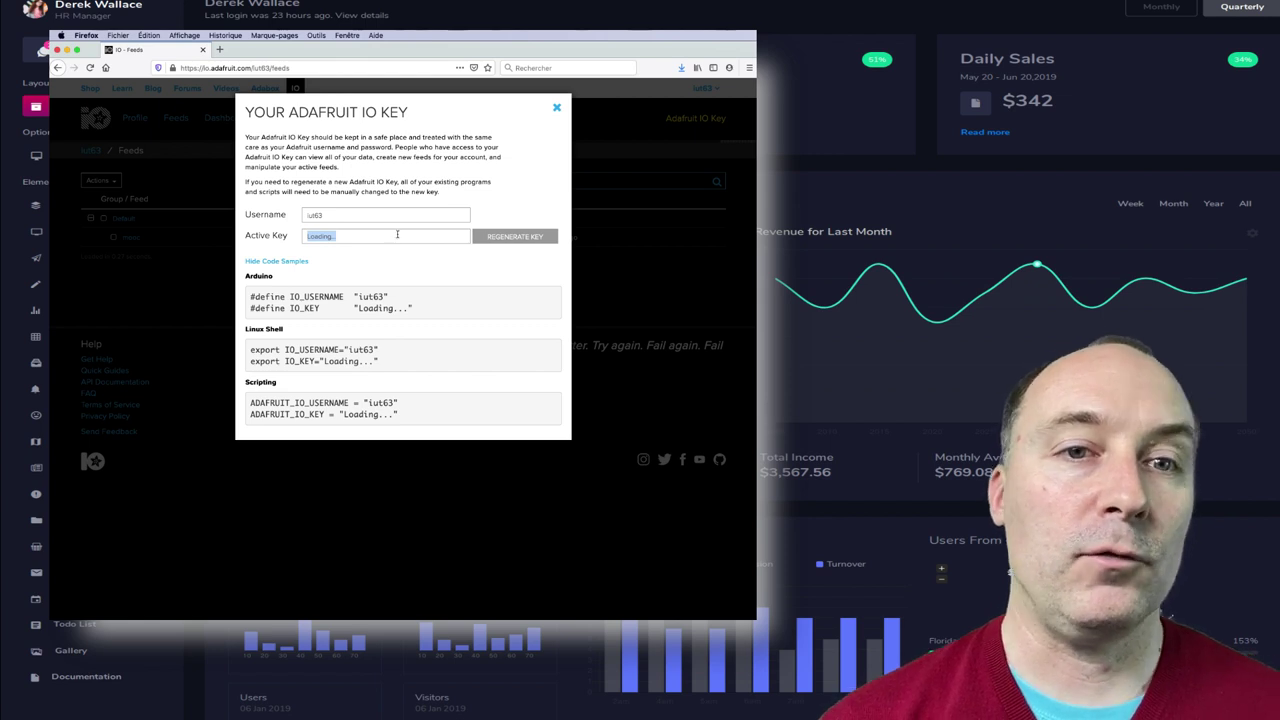
left_click(508, 236)
left_click(462, 293)
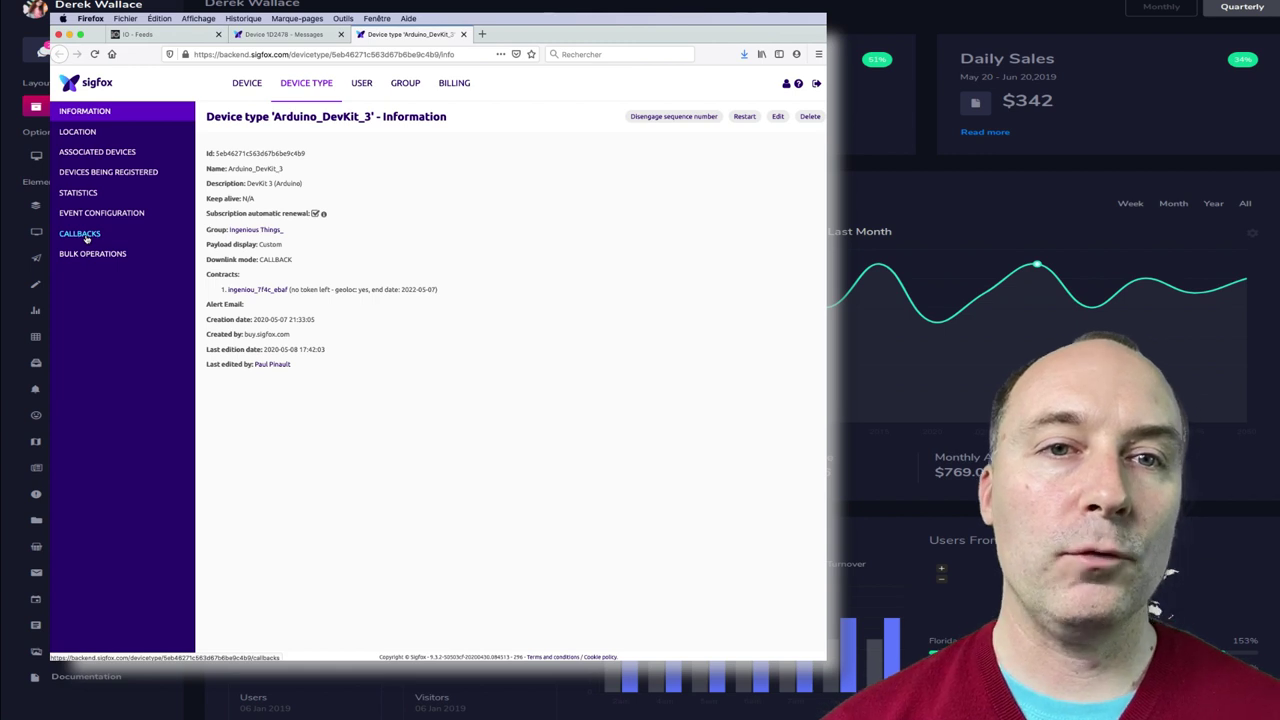
Start a new callback from the Arduino_DevKit_3 callbacks list
left_click(87, 236)
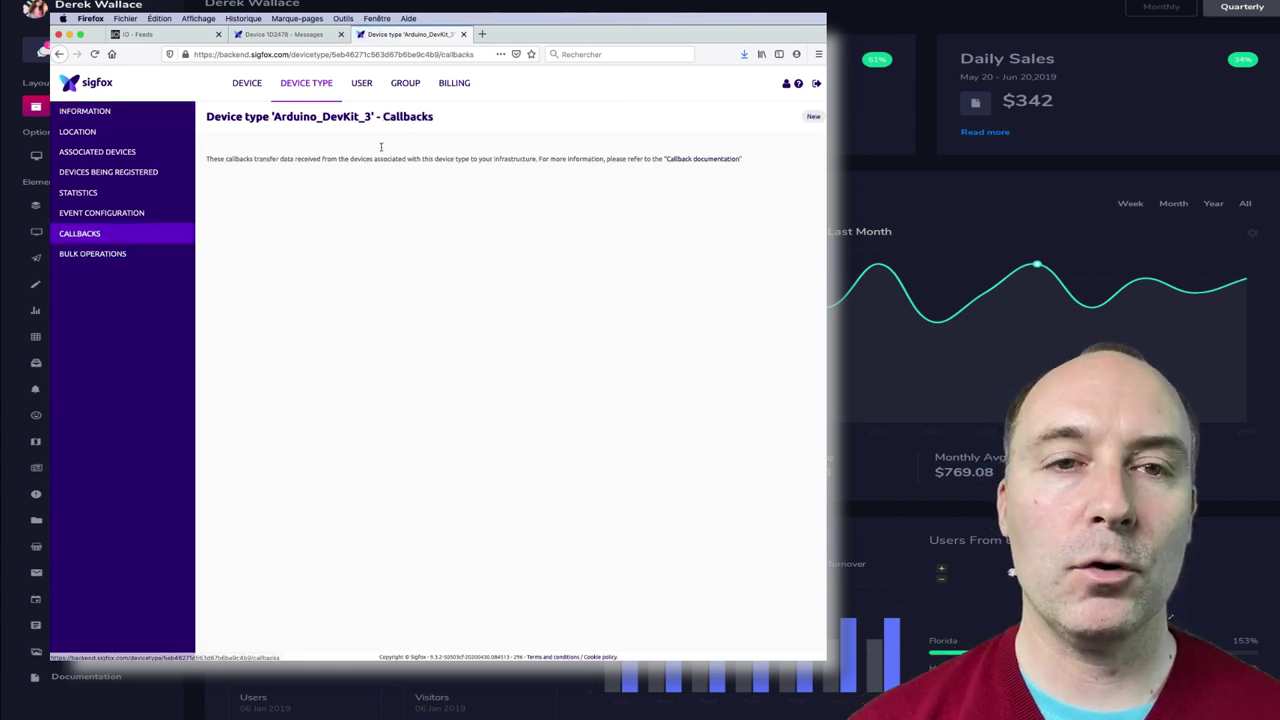
left_click(813, 116)
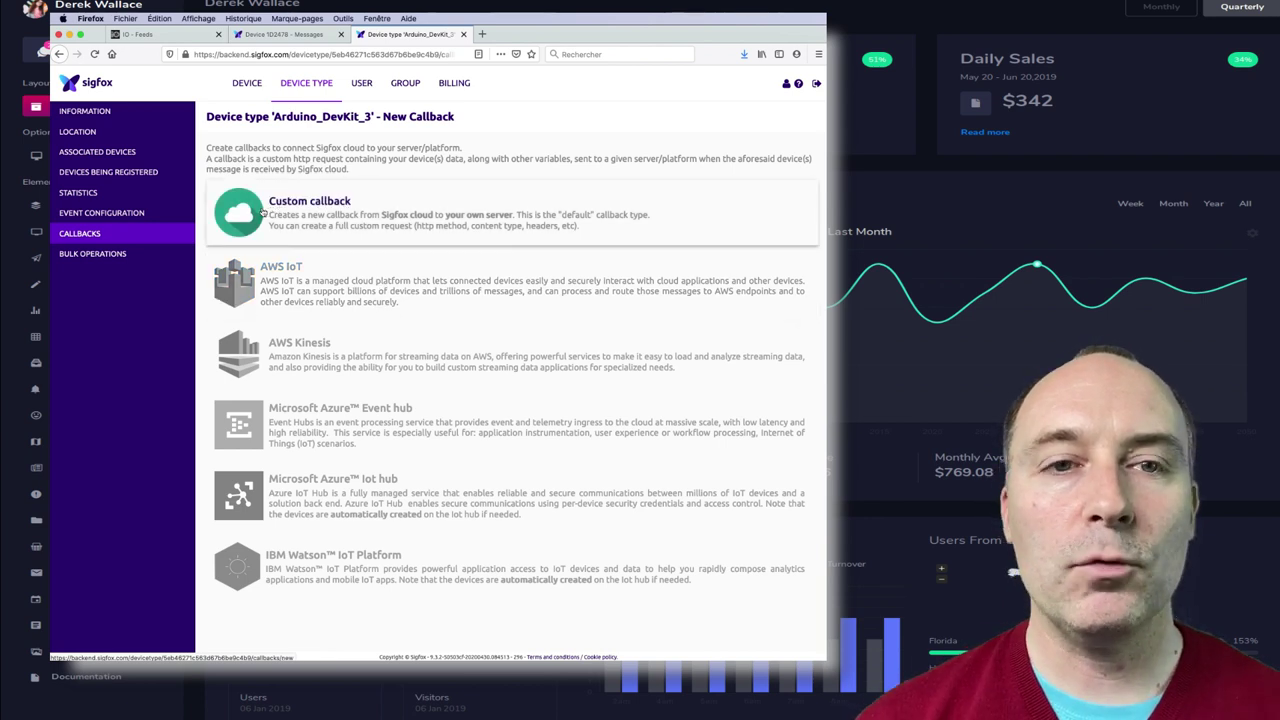
Choose the Custom callback option to open its configuration form
left_click(264, 211)
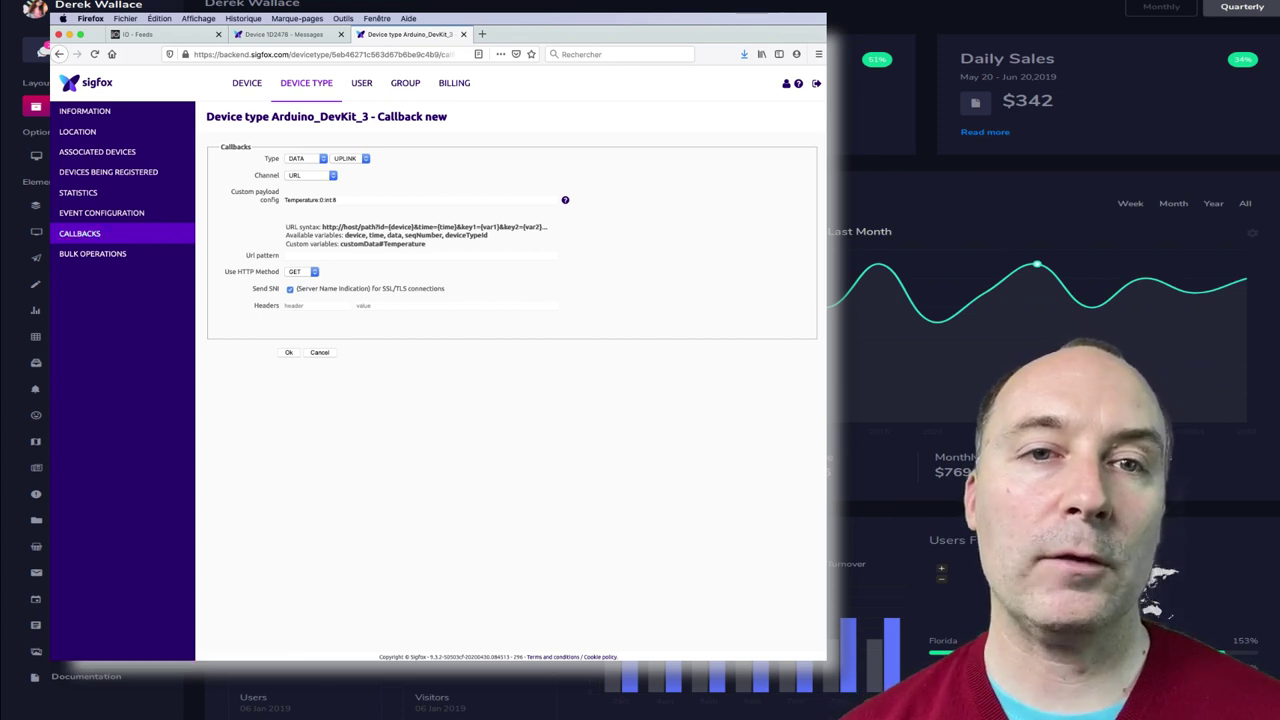
Keep the callback type as DATA UPLINK and switch its channel to EMAIL
left_click(322, 159)
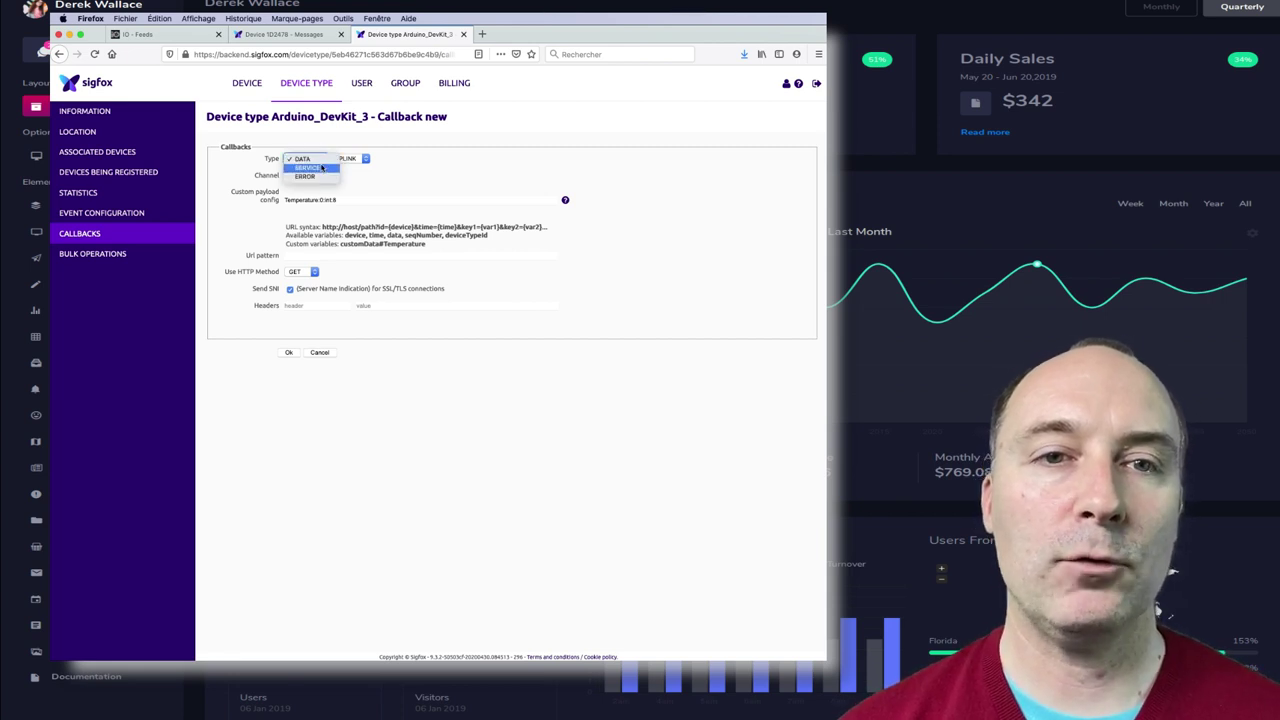
left_click(318, 158)
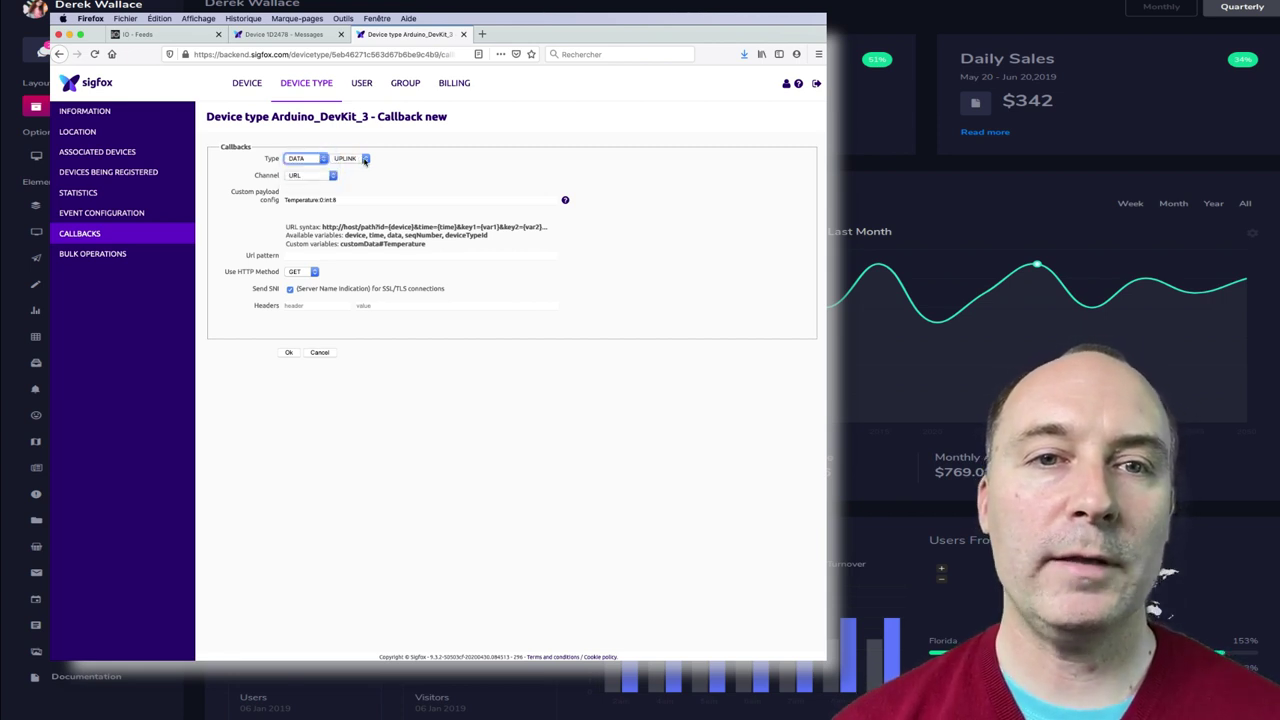
left_click(366, 159)
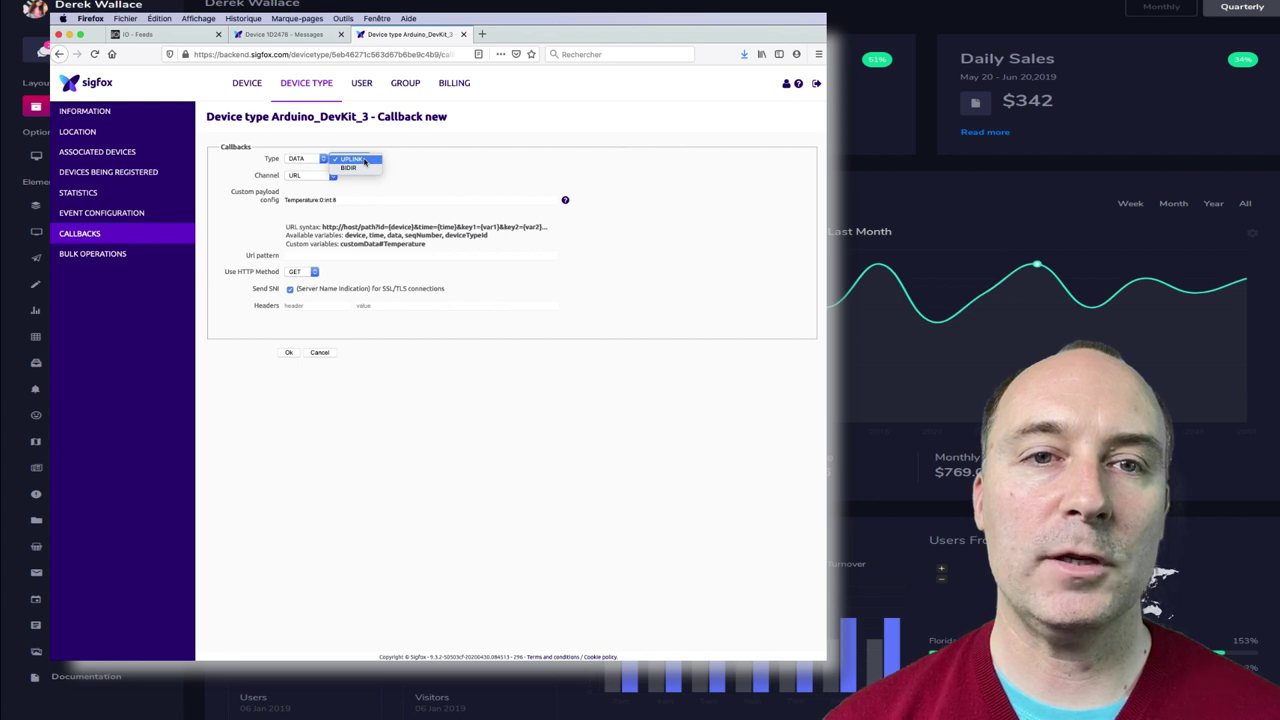
left_click(388, 150)
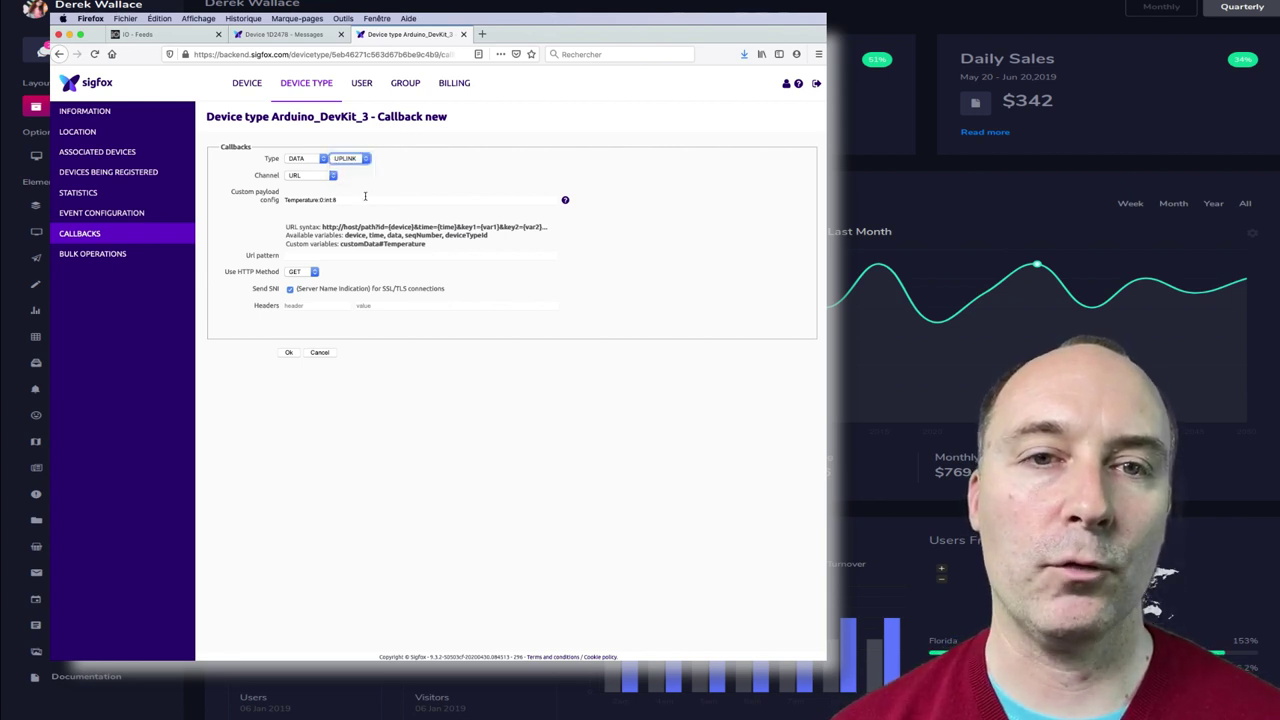
left_click(333, 176)
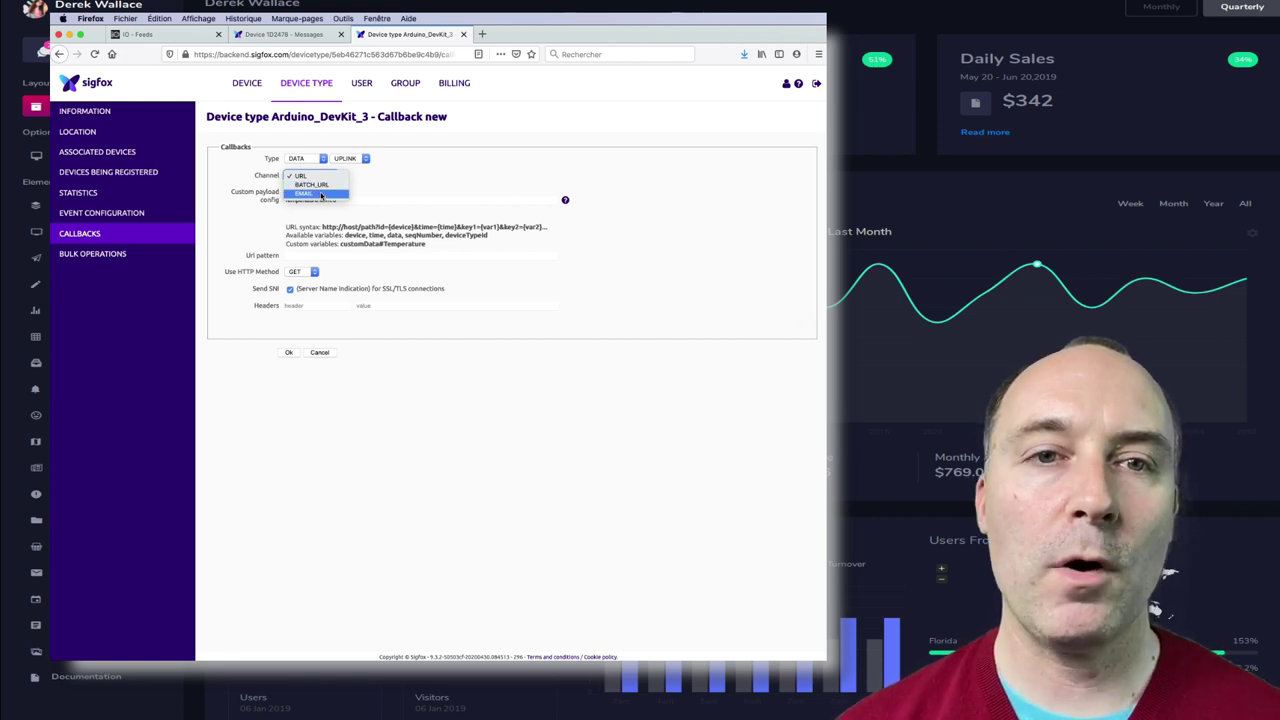
left_click(320, 195)
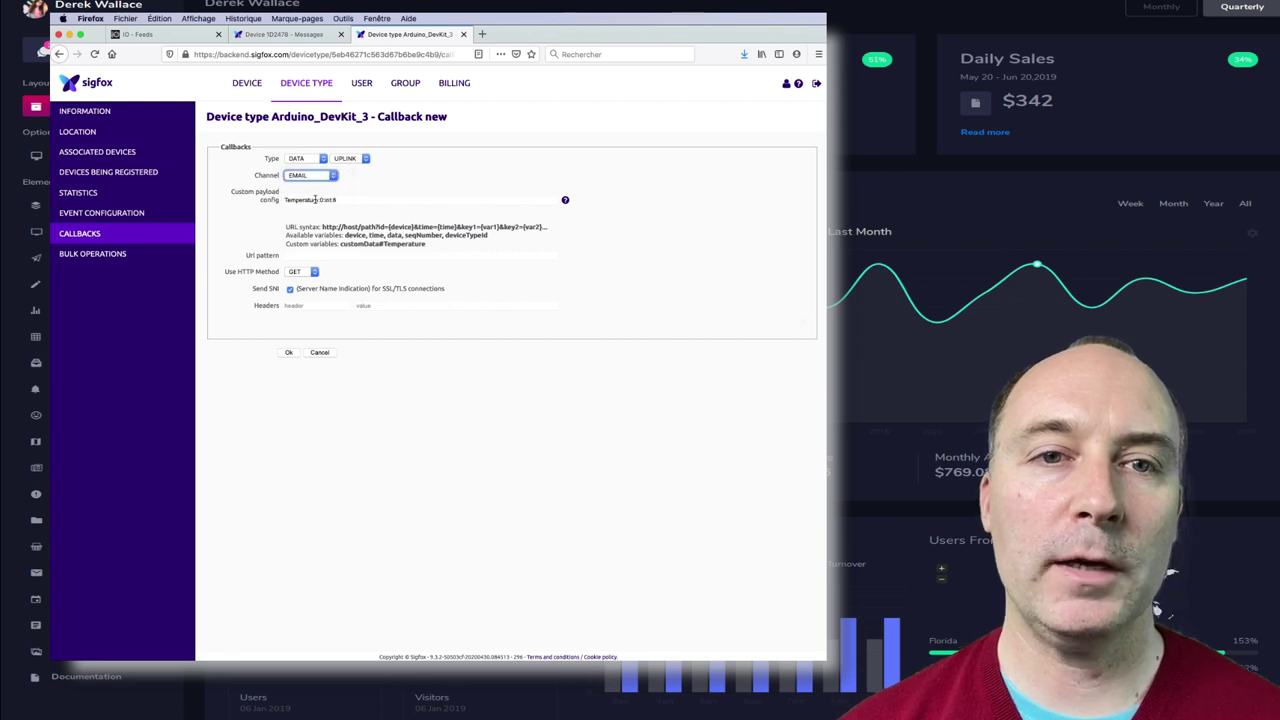
left_click(299, 231)
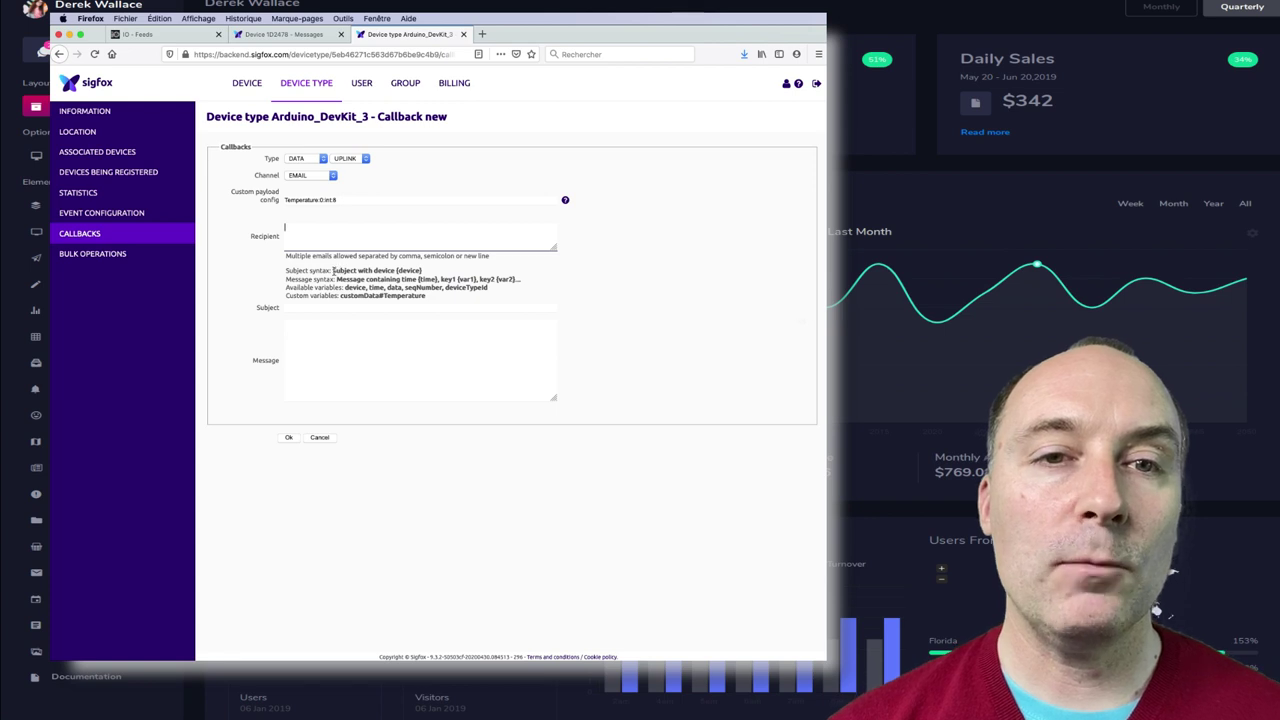
Switch the callback channel from EMAIL back to URL
left_click_drag(380, 268, 477, 279)
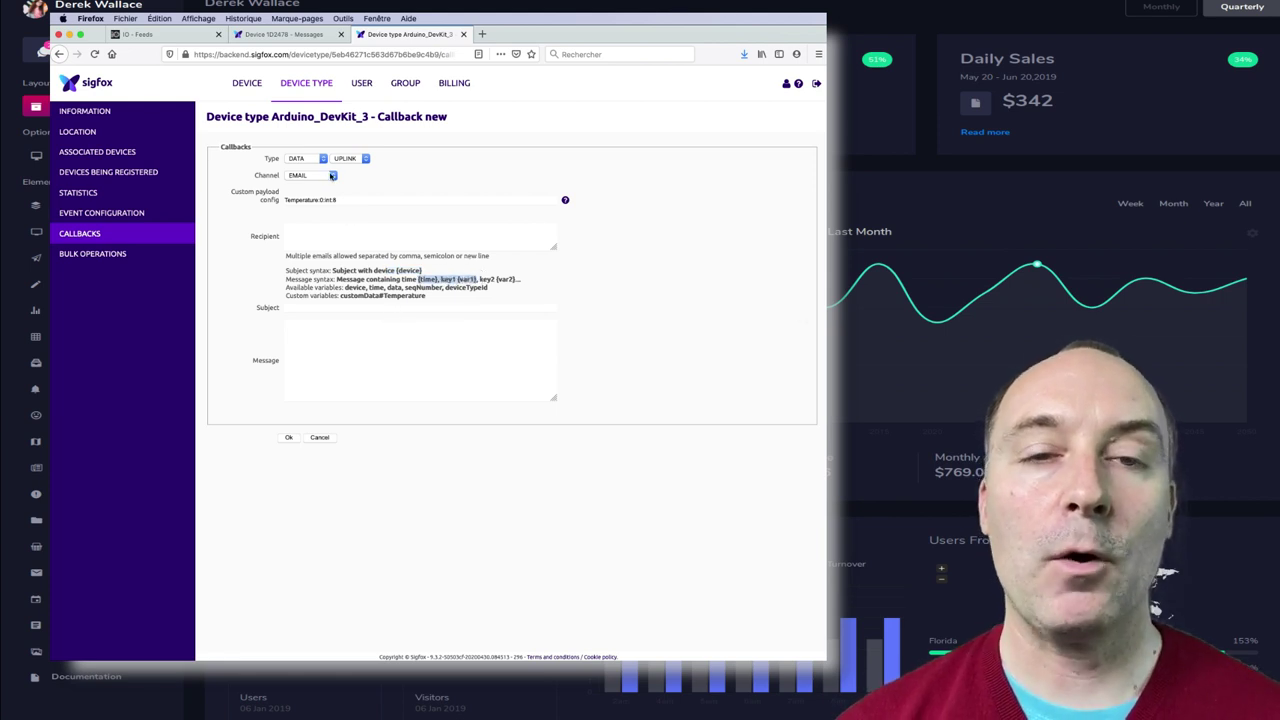
left_click(333, 175)
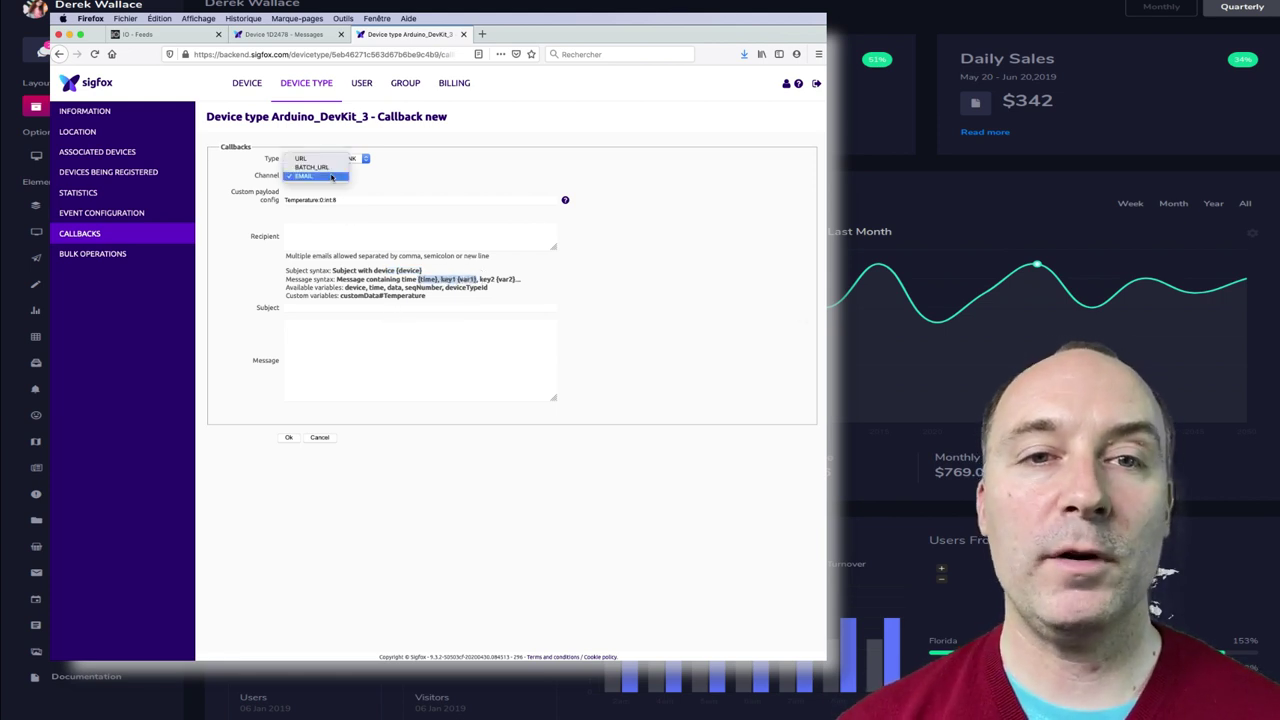
left_click(311, 161)
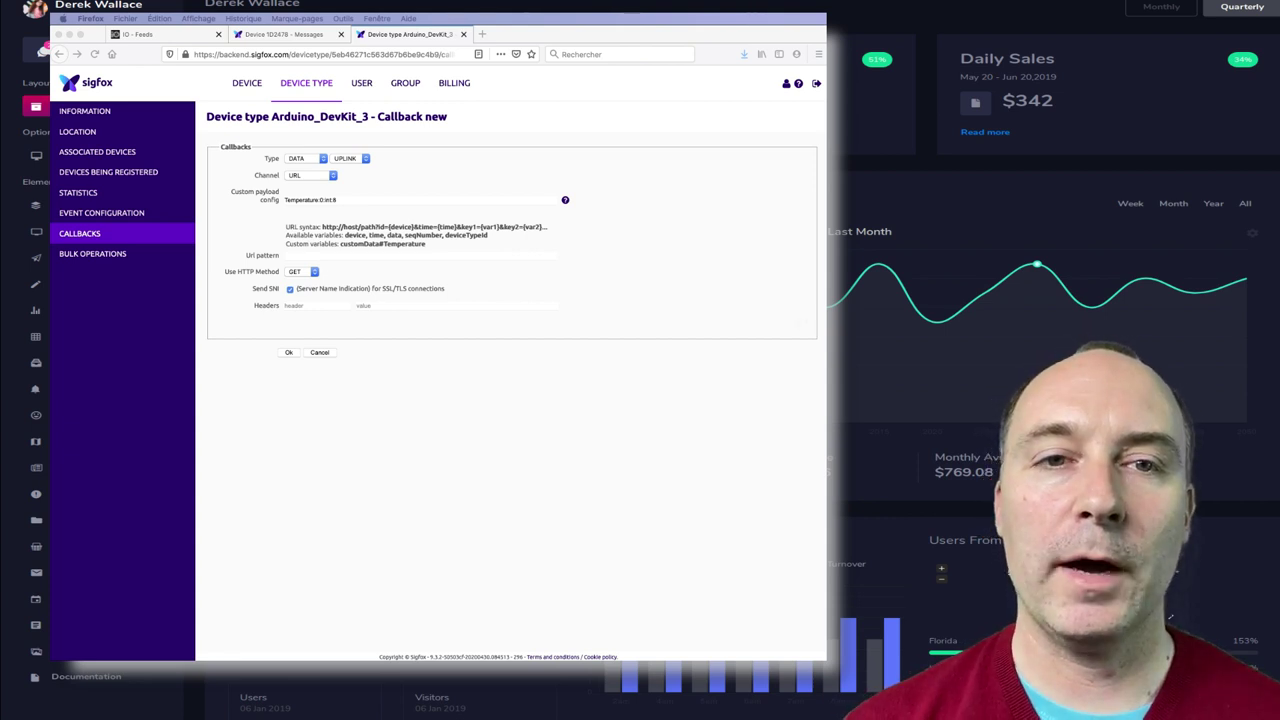
Paste the Adafruit IO feed URL into Url pattern, replacing the username placeholder with the account username
left_click(298, 256)
type("https://io.adafruit.com/api/v2/username/feeds/feed-name/data")
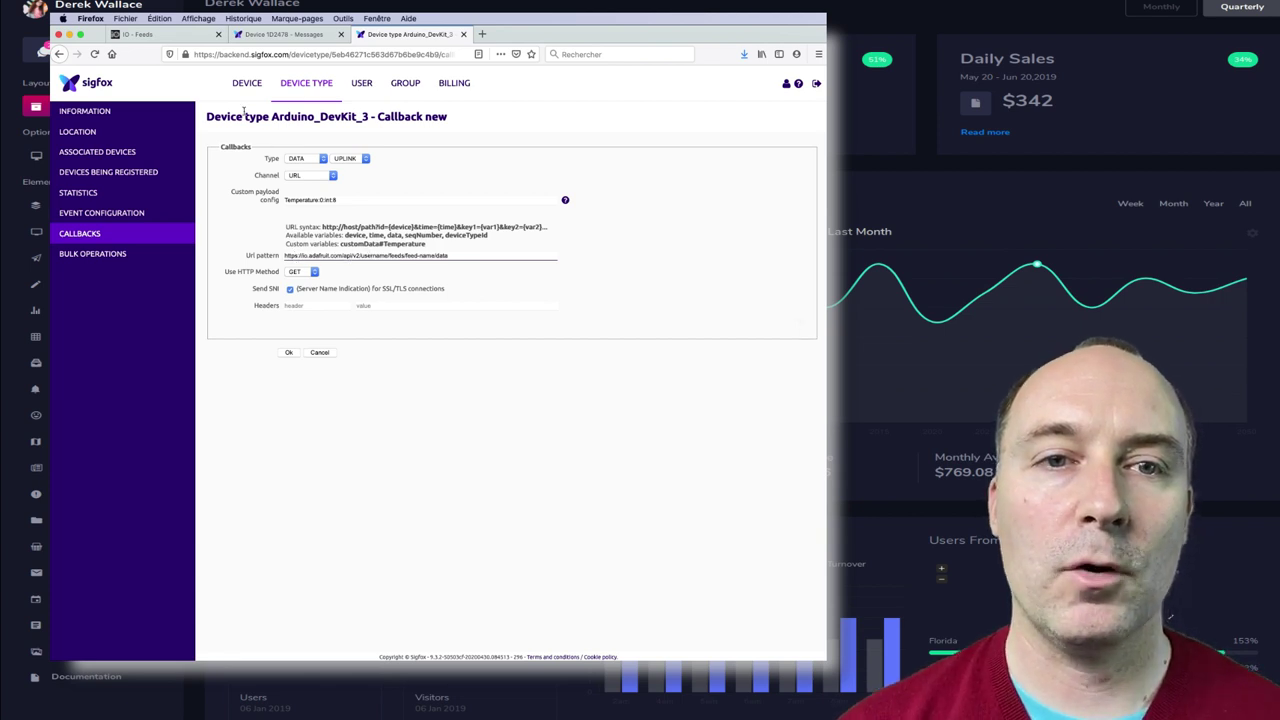
left_click(165, 35)
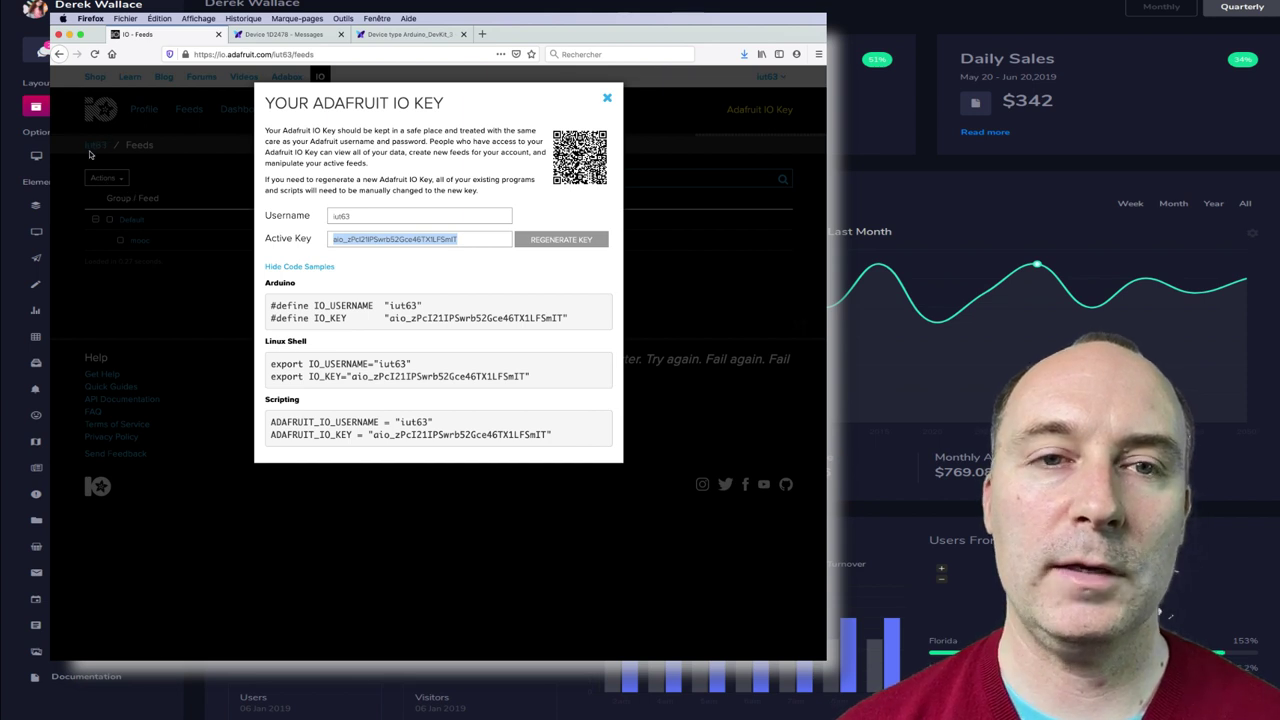
left_click(385, 38)
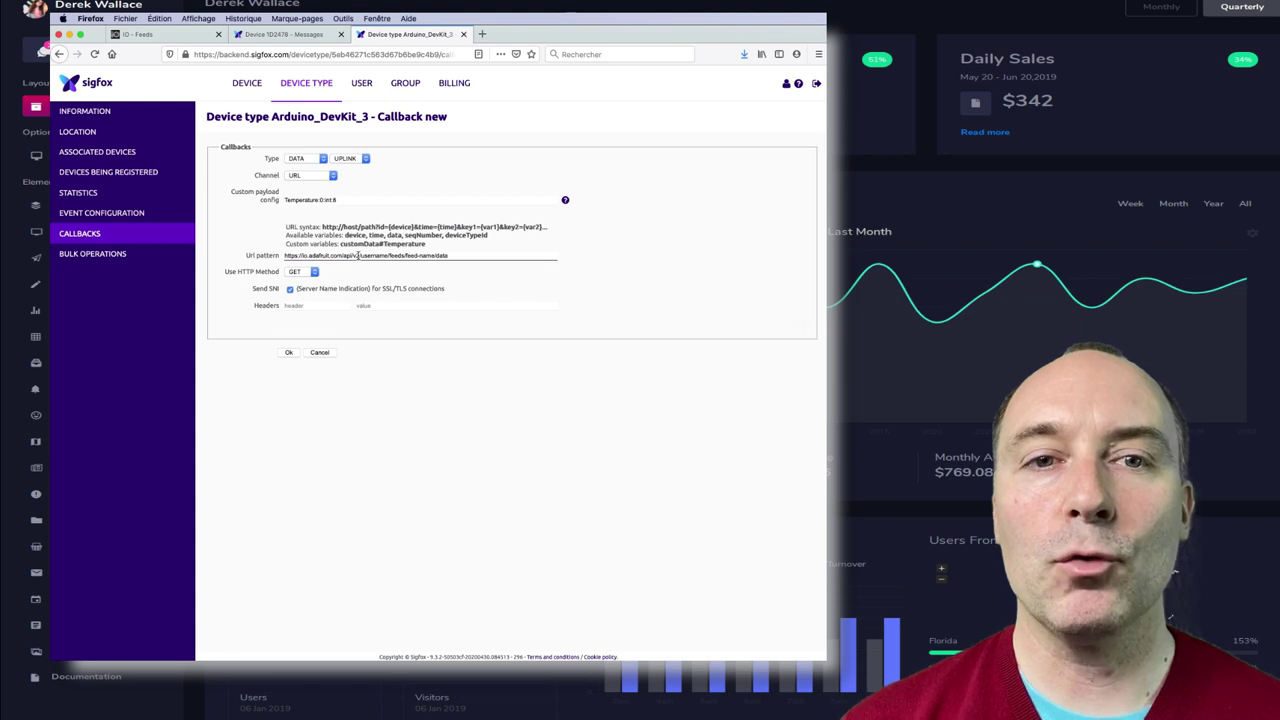
left_click_drag(361, 256, 388, 256)
type("lut63")
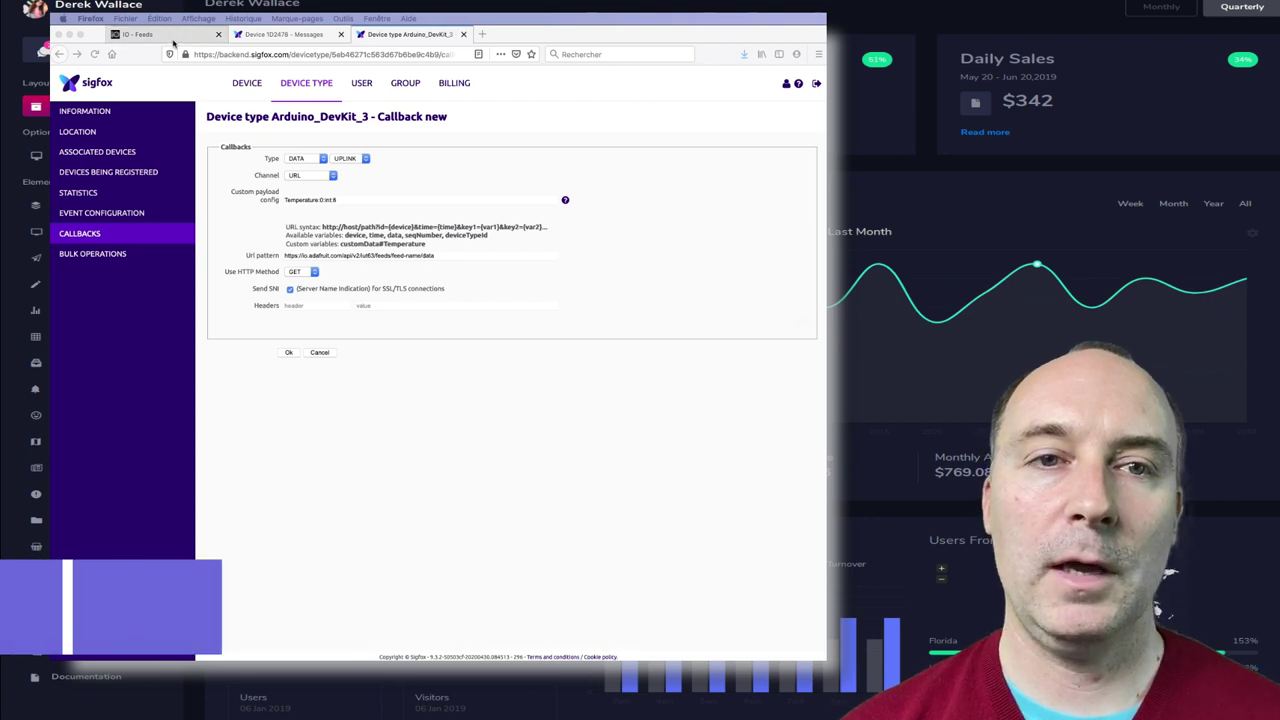
Look up the feed name in Adafruit IO and type 'mkrf' over the URL's feed-name placeholder
left_click(160, 34)
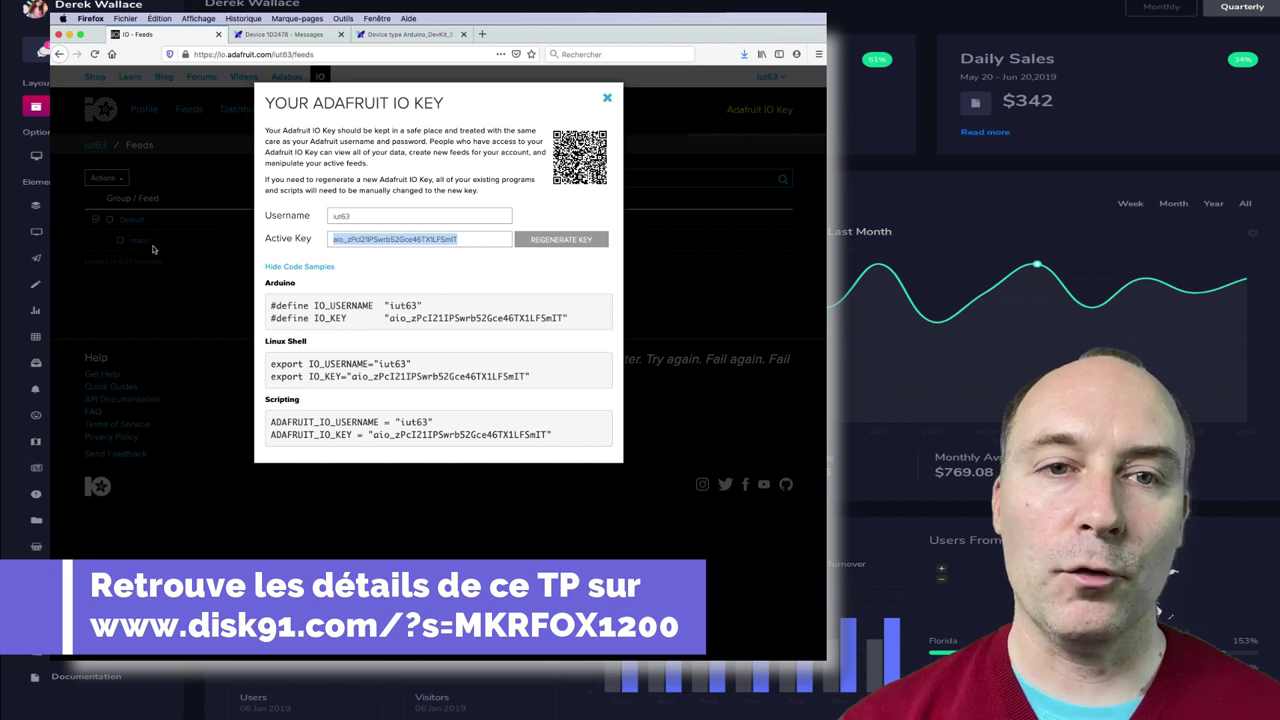
left_click(409, 40)
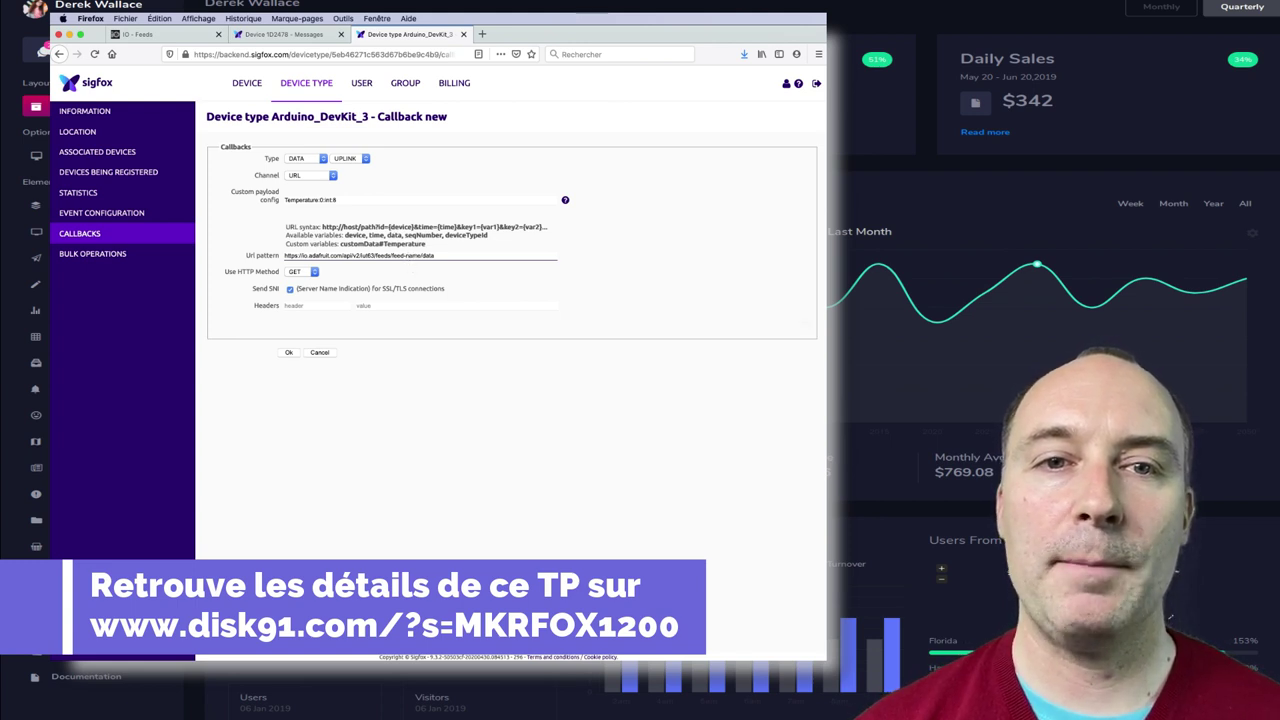
left_click_drag(391, 256, 420, 256)
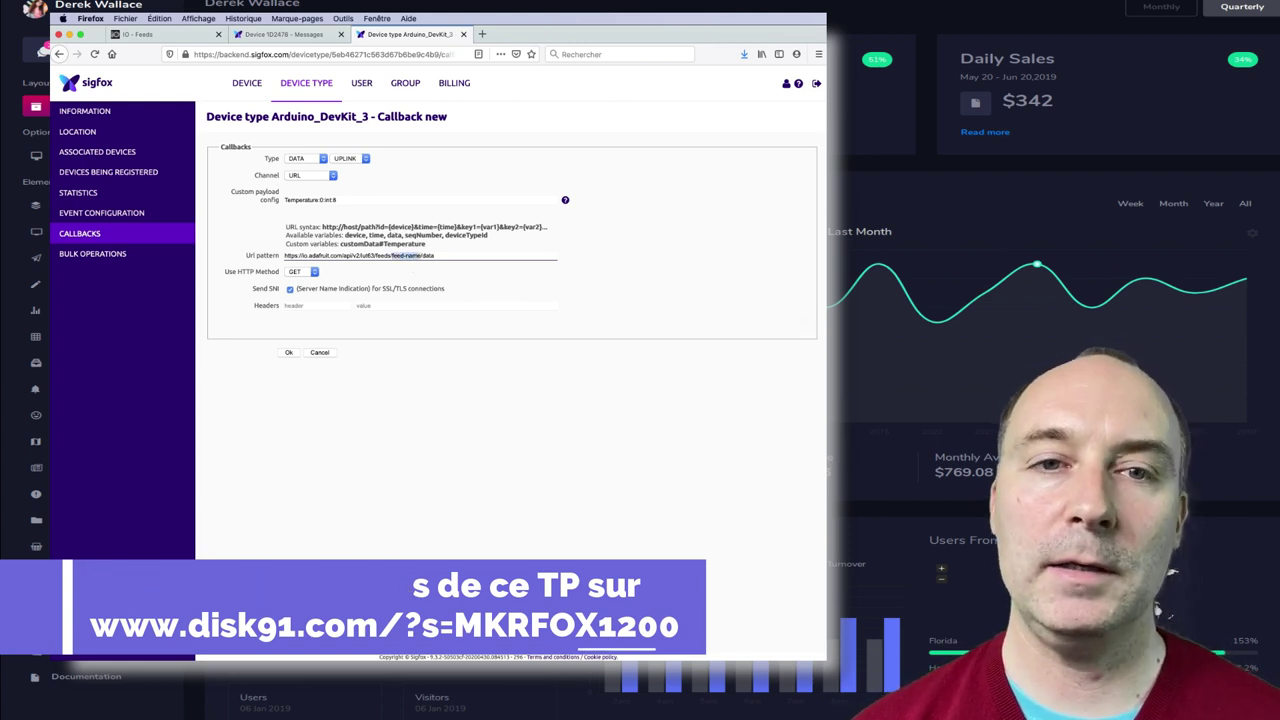
type("mkrfox")
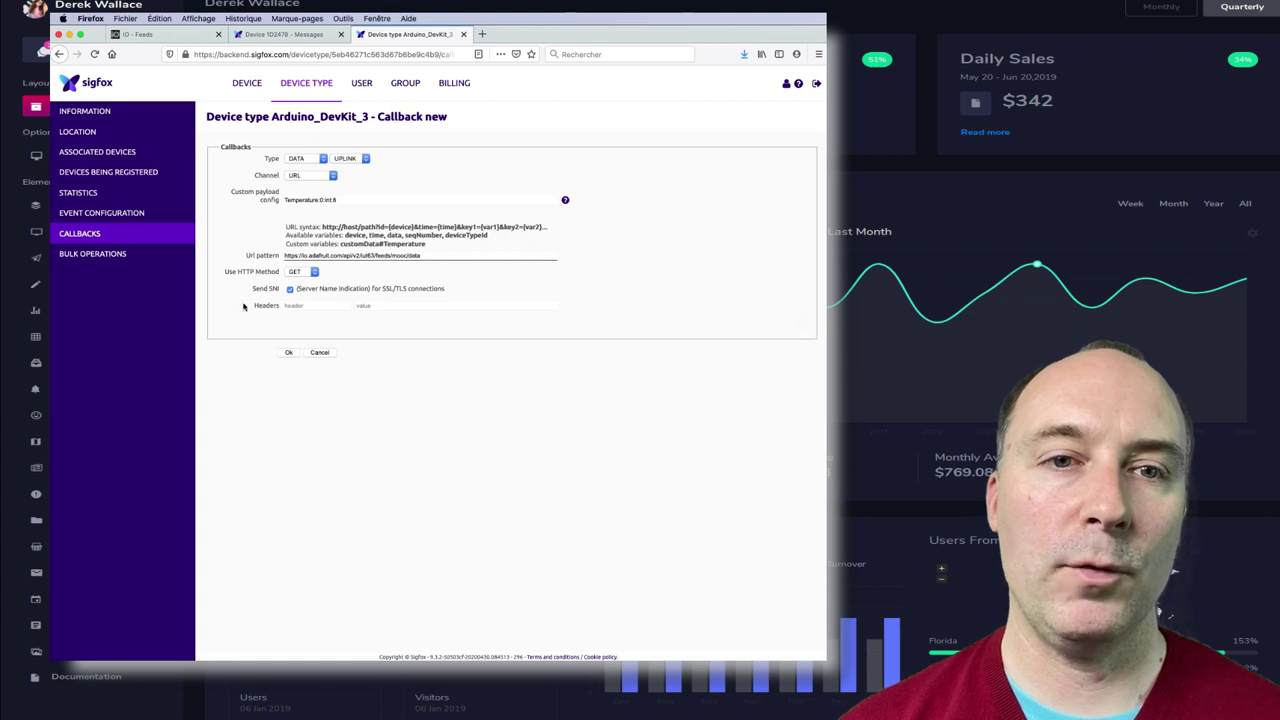
Set the HTTP method to POST and add an X-AIO-Key request header
left_click(314, 272)
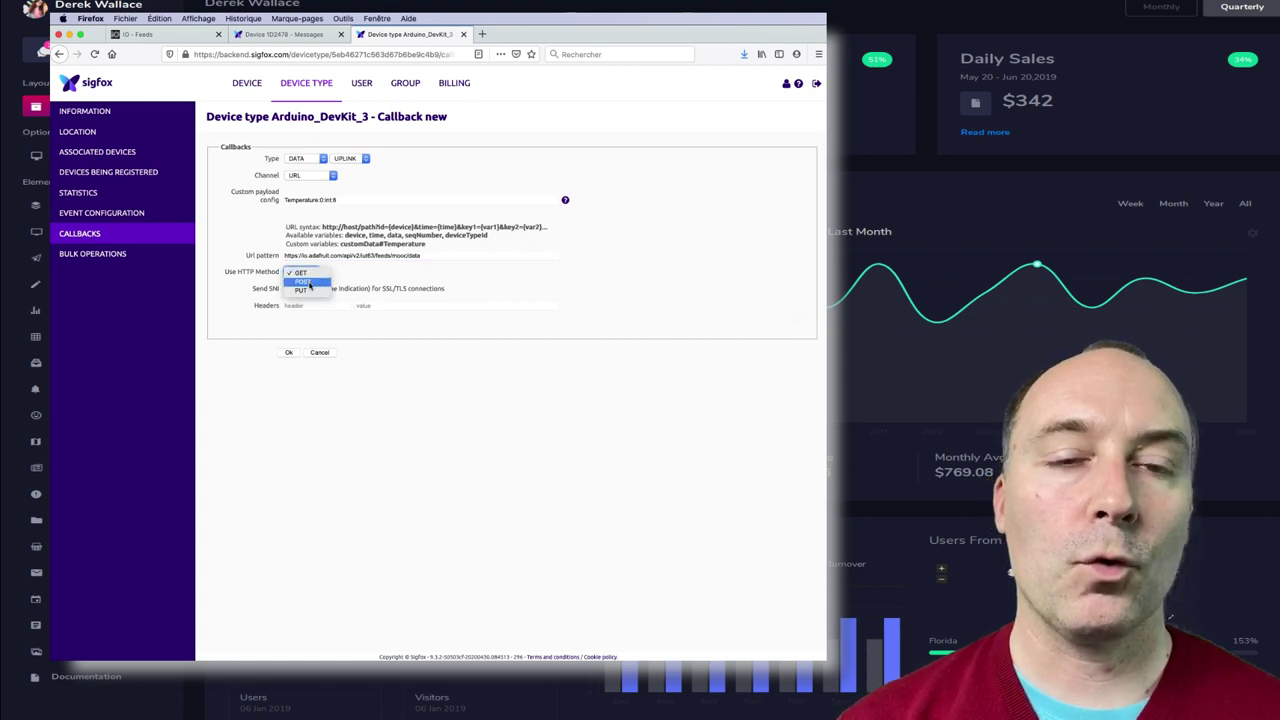
left_click(304, 281)
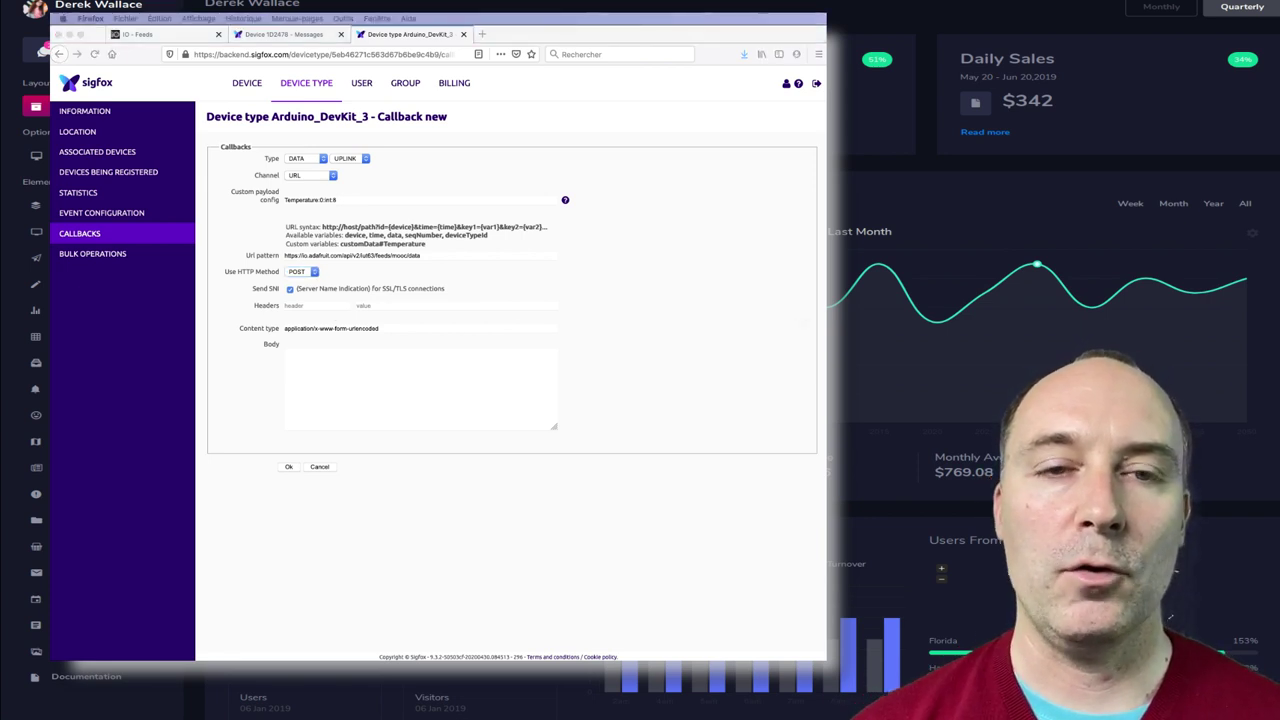
left_click(312, 306)
type("X-AIO-Key")
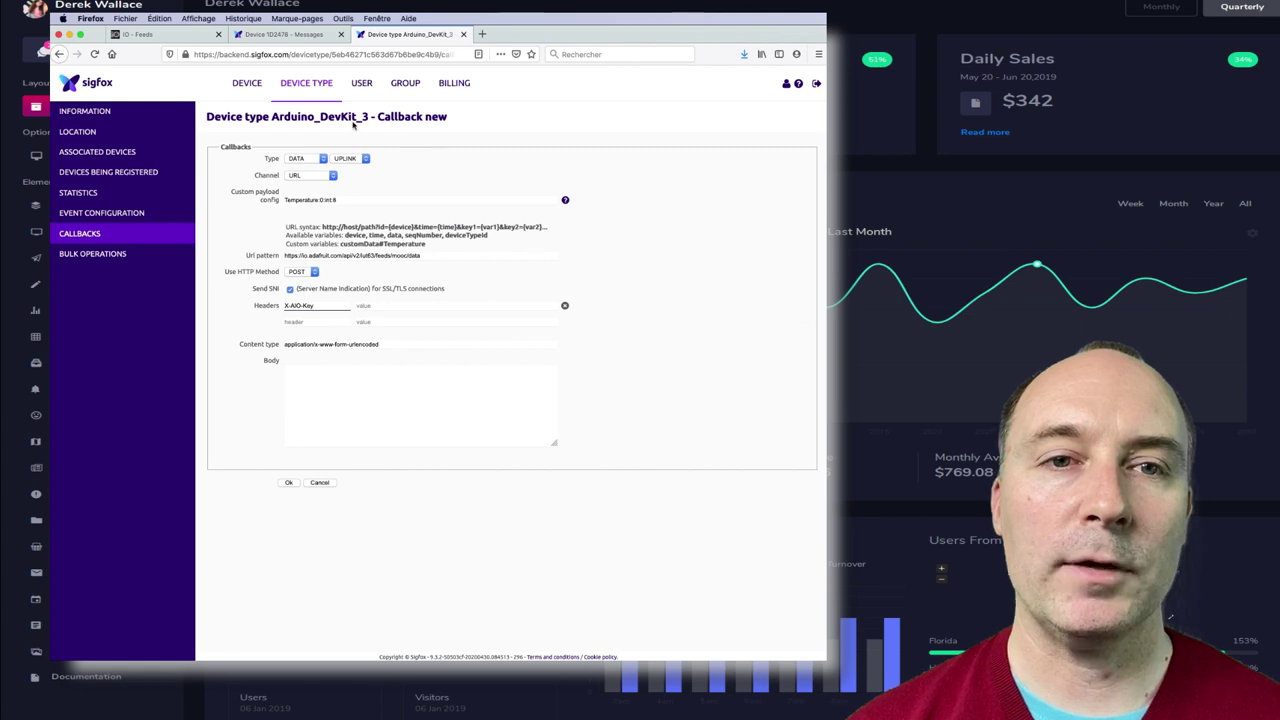
Copy the IO key from Adafruit IO into the X-AIO-Key header value
left_click(160, 34)
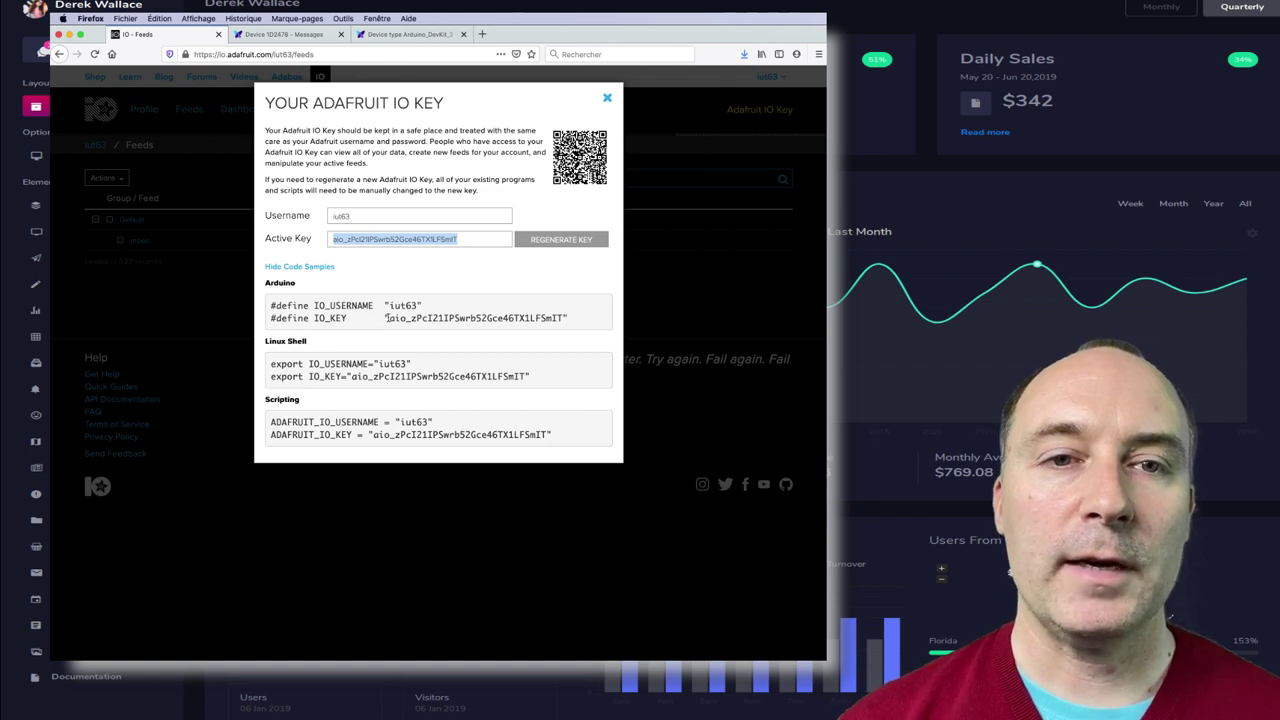
left_click_drag(387, 317, 565, 317)
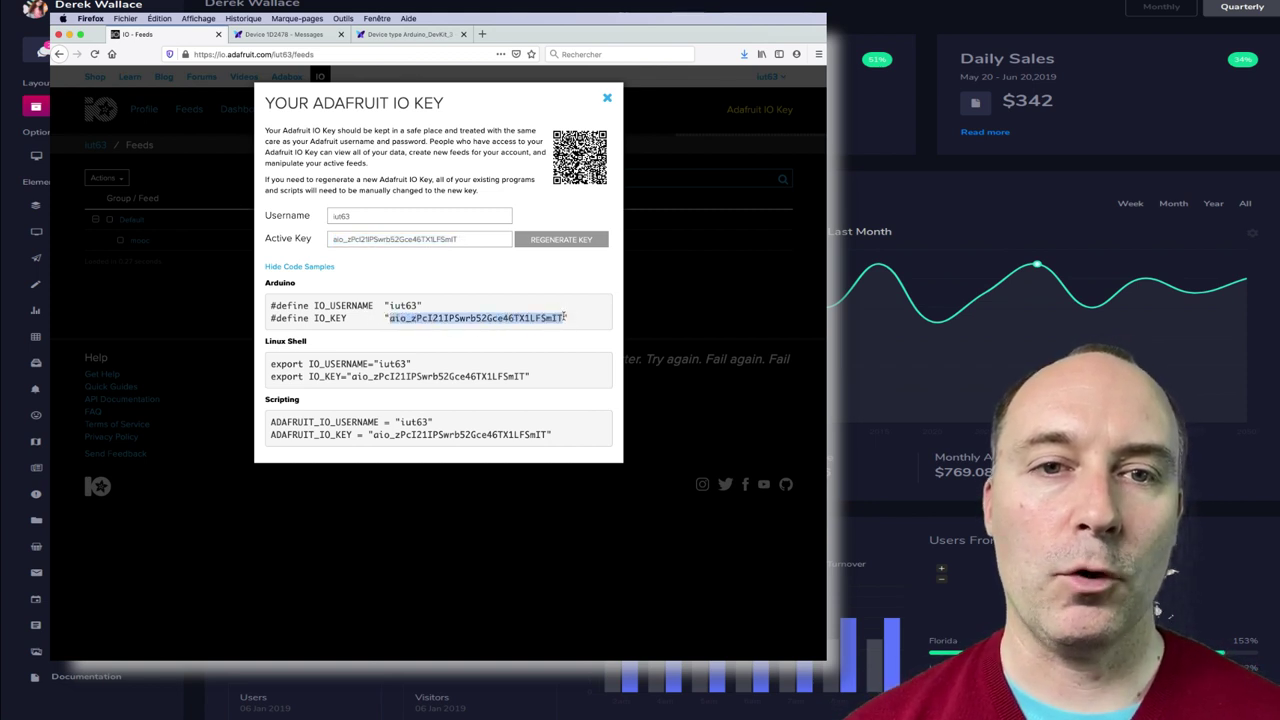
left_click(375, 35)
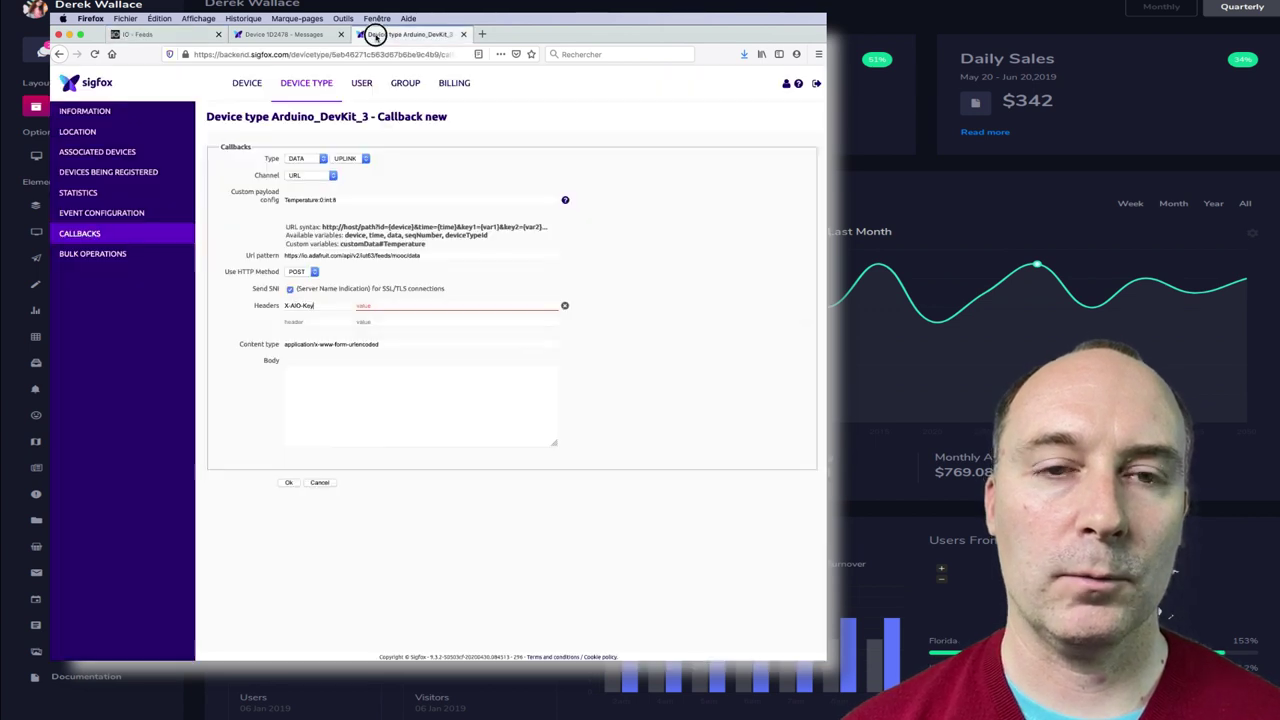
left_click(380, 303)
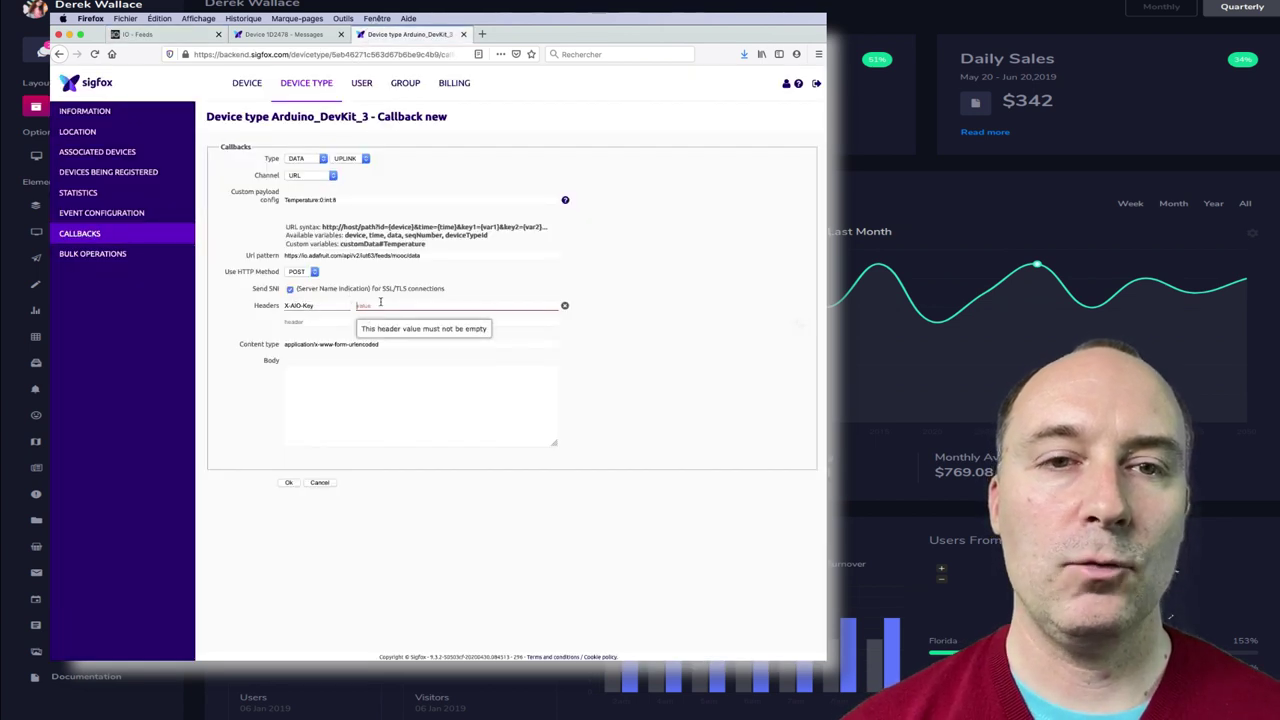
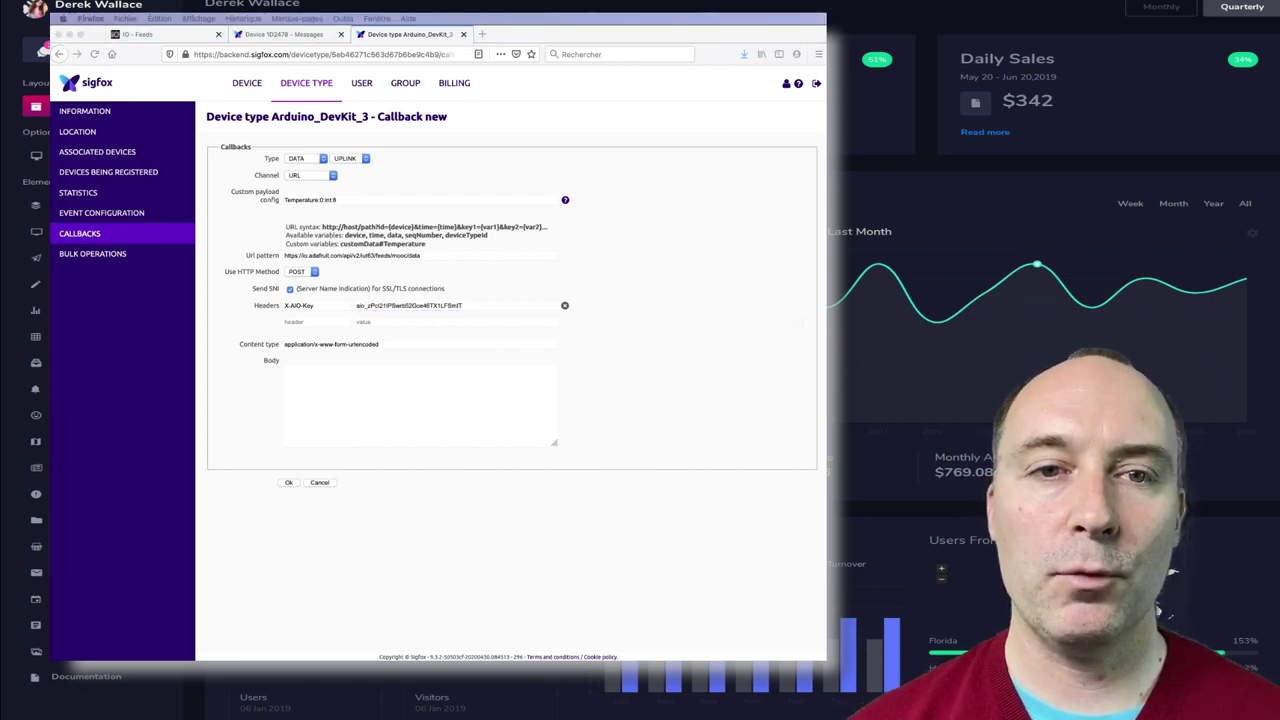
left_click(290, 322)
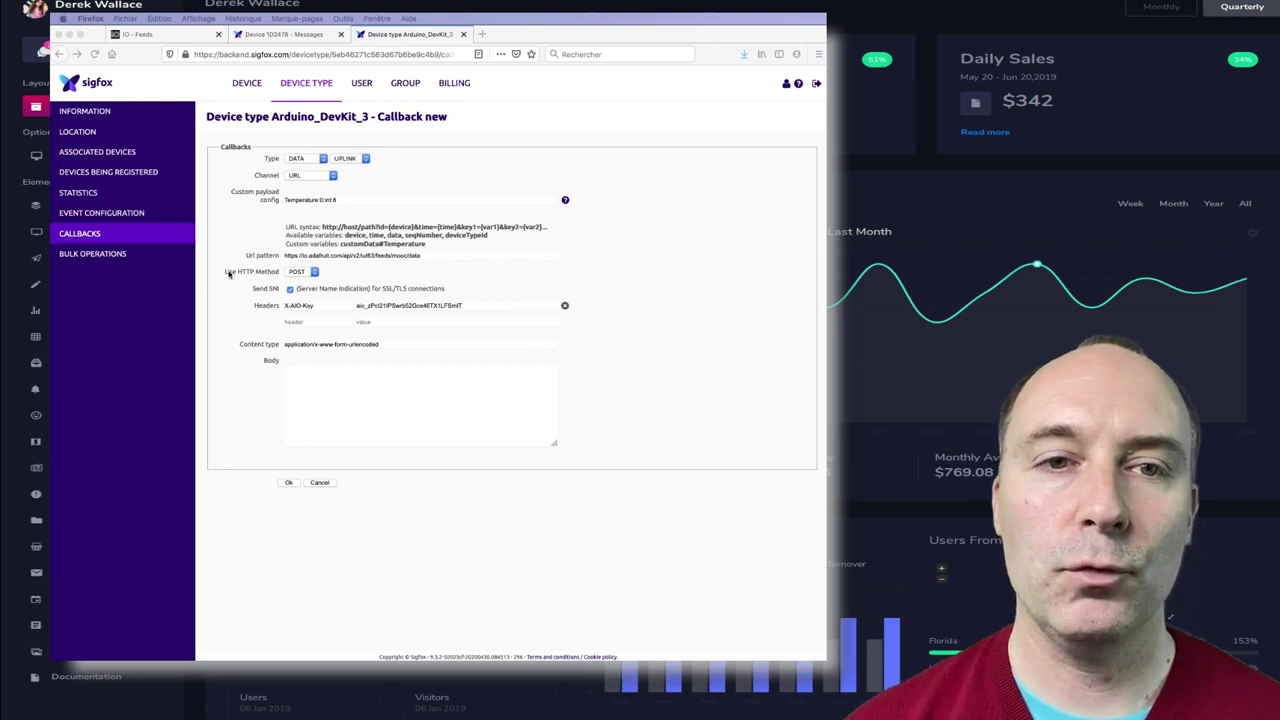
left_click(395, 344)
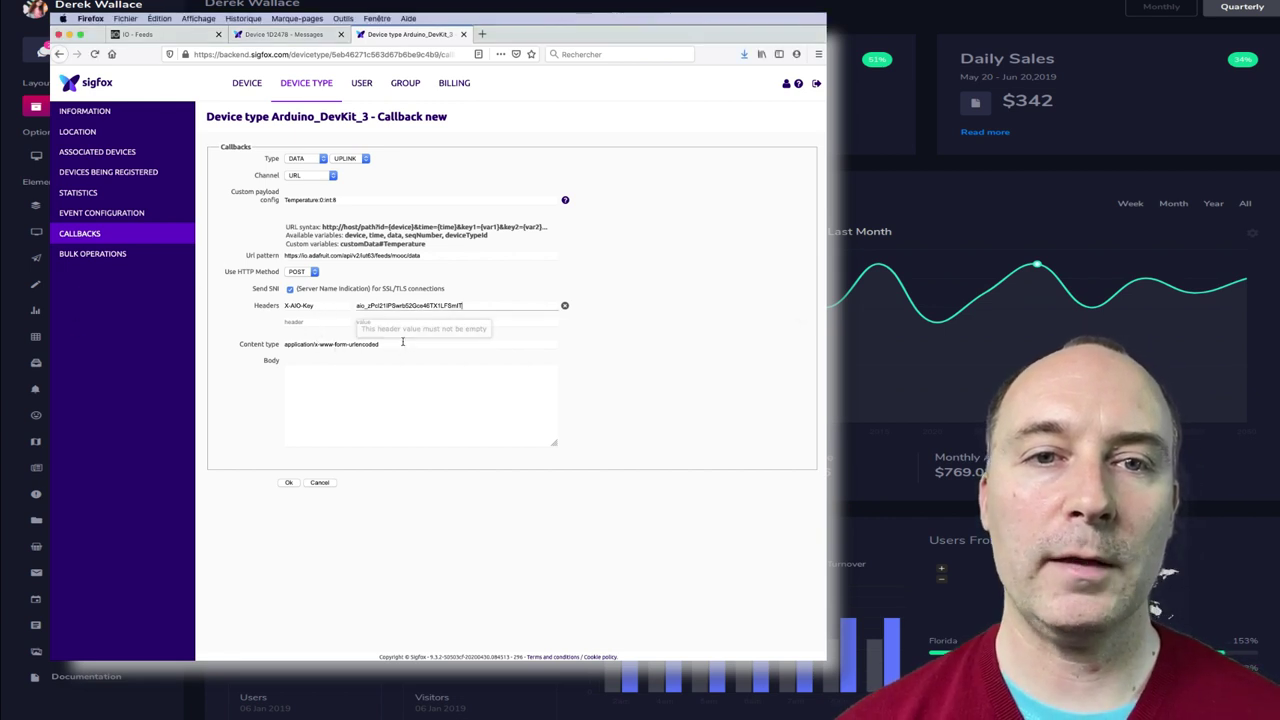
Set content type to application/json and paste a JSON datum body with temperature value and epoch time
left_click_drag(387, 343, 287, 343)
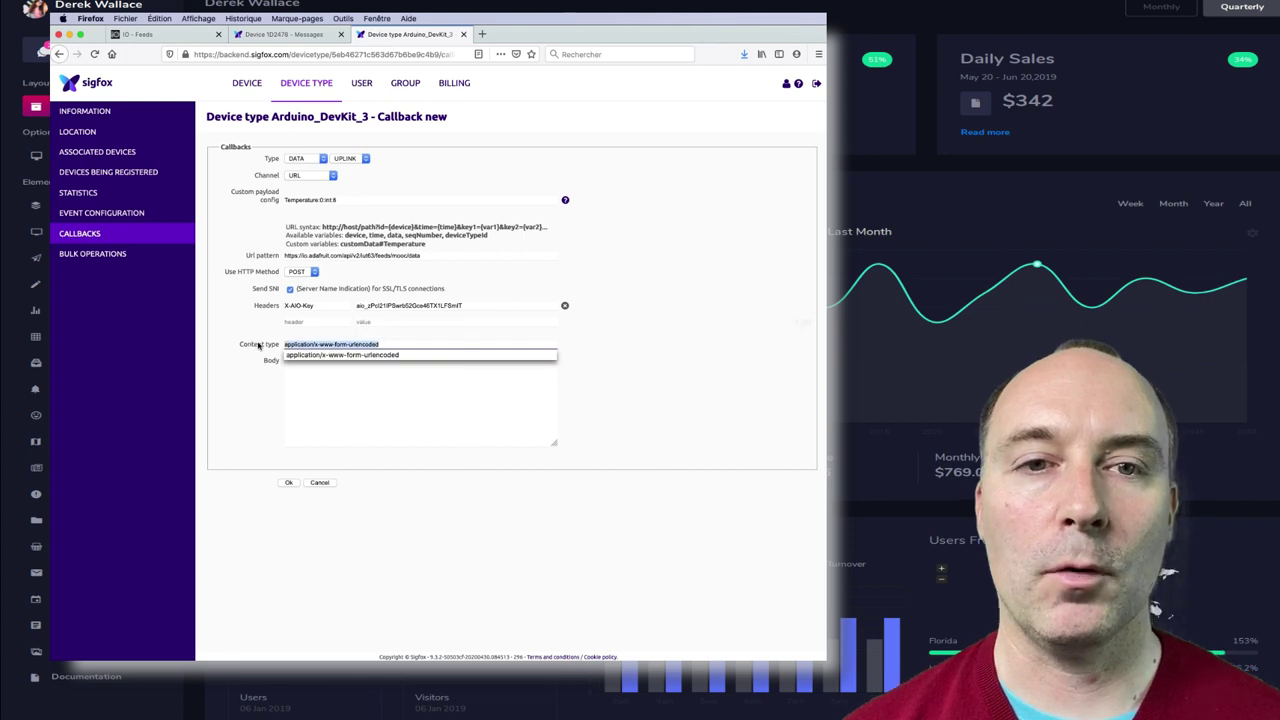
type("application/json")
key("super+Tab")
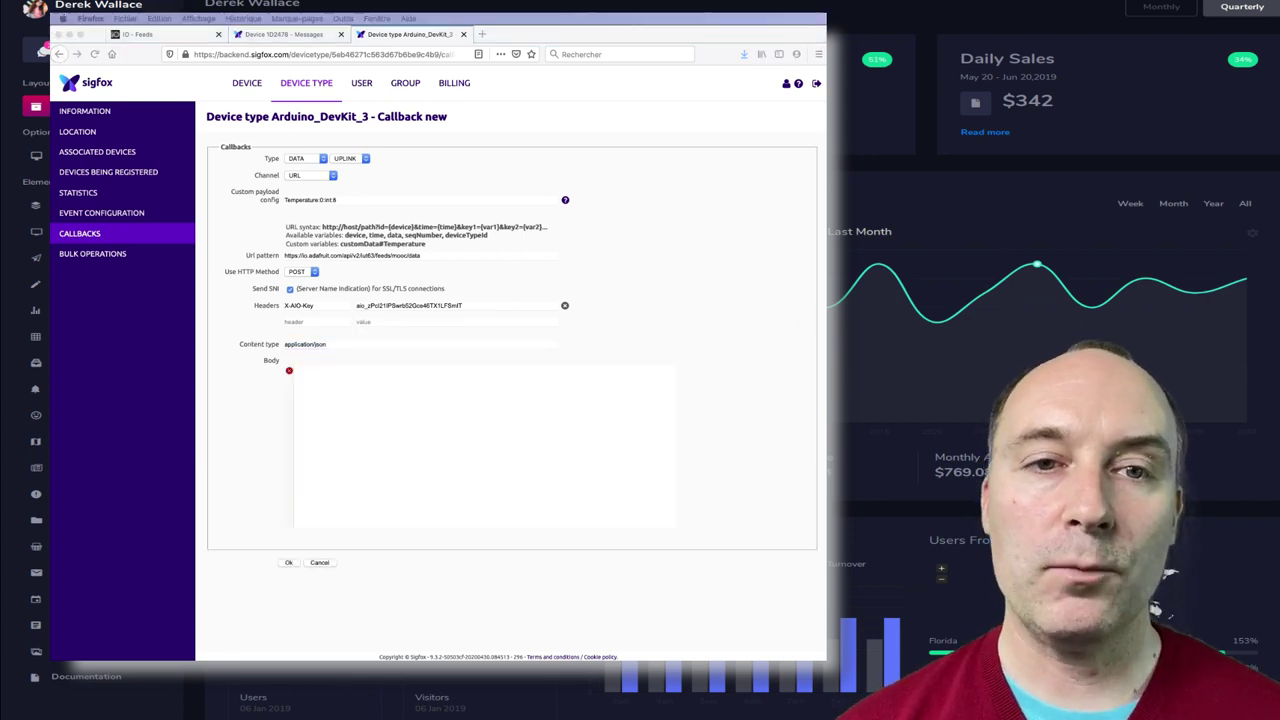
key("super+Tab")
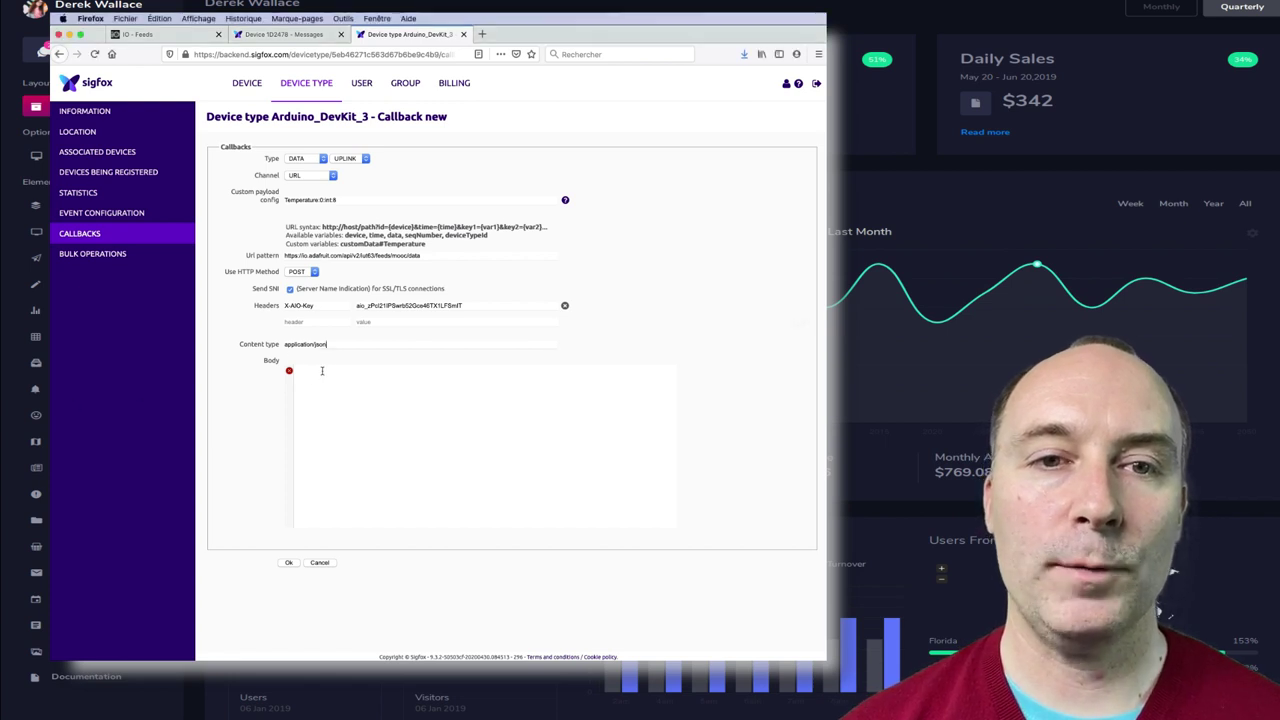
type("{ \"datum\":     {       \"value\": \"{customData#temperature}\",       \"epoch\": {time}     } }")
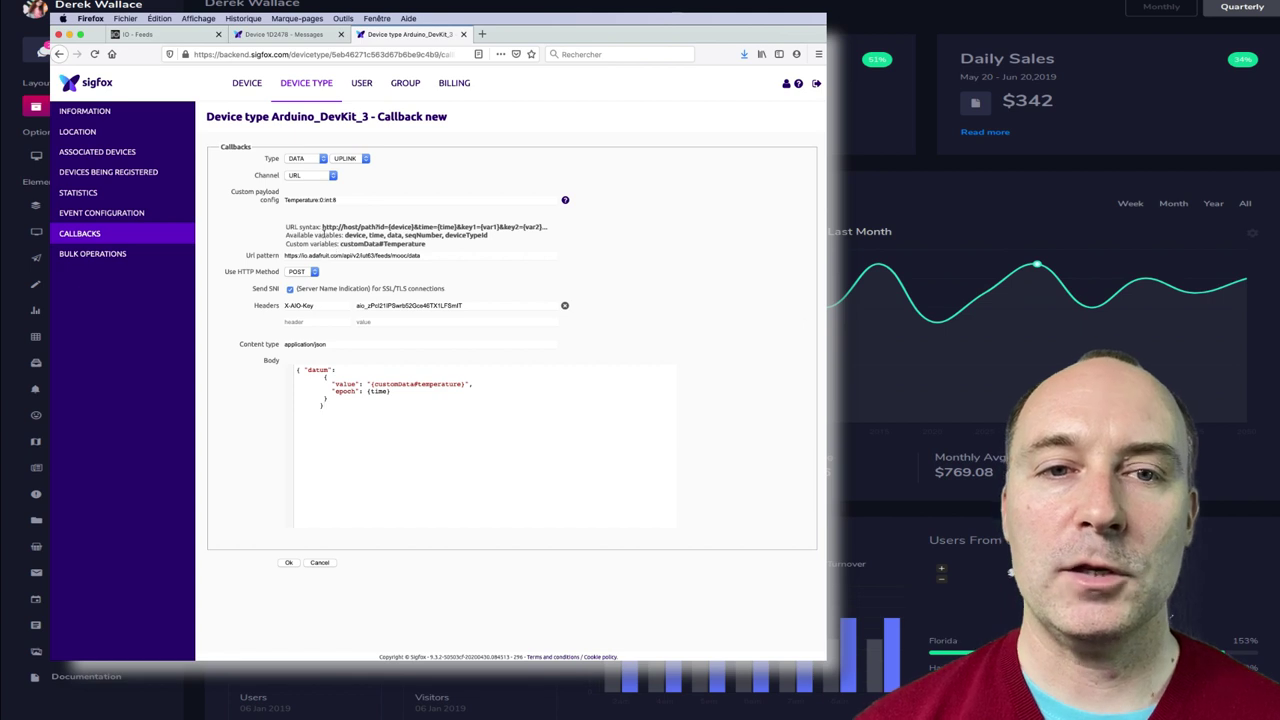
left_click(422, 391)
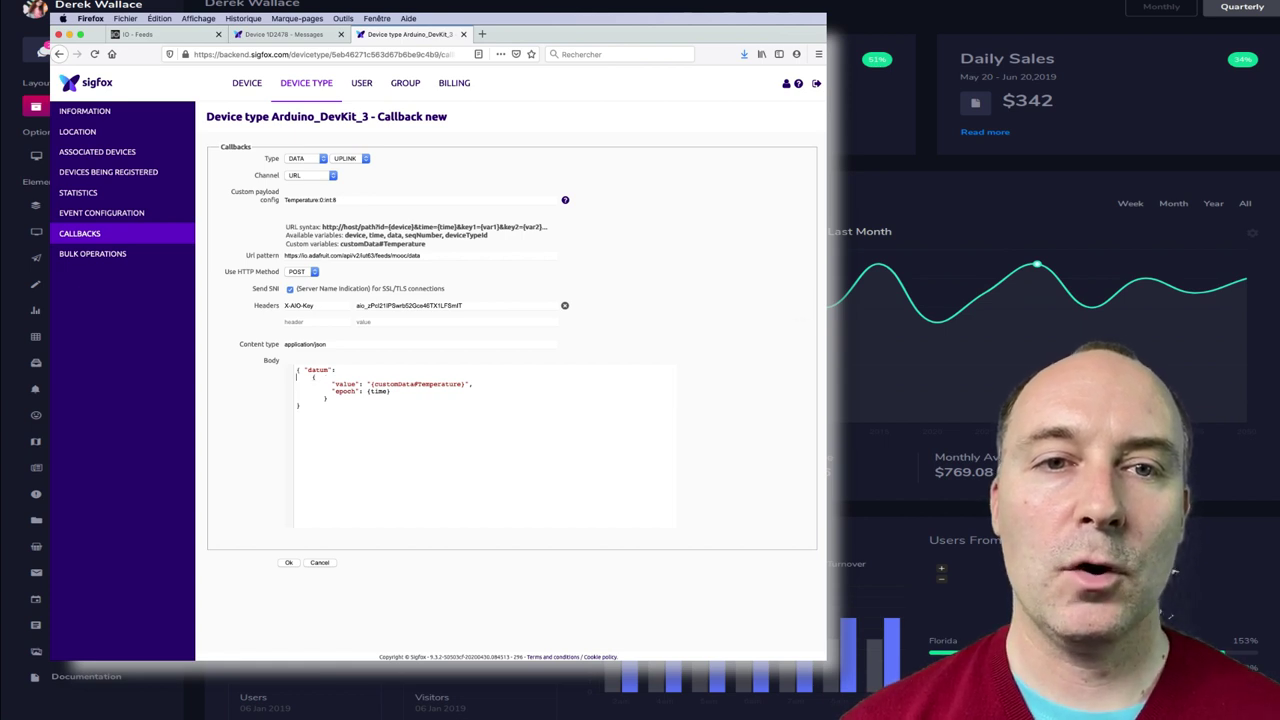
key("Delete")
key("Delete")
key("Delete")
key("Delete")
key("Delete")
key("Delete")
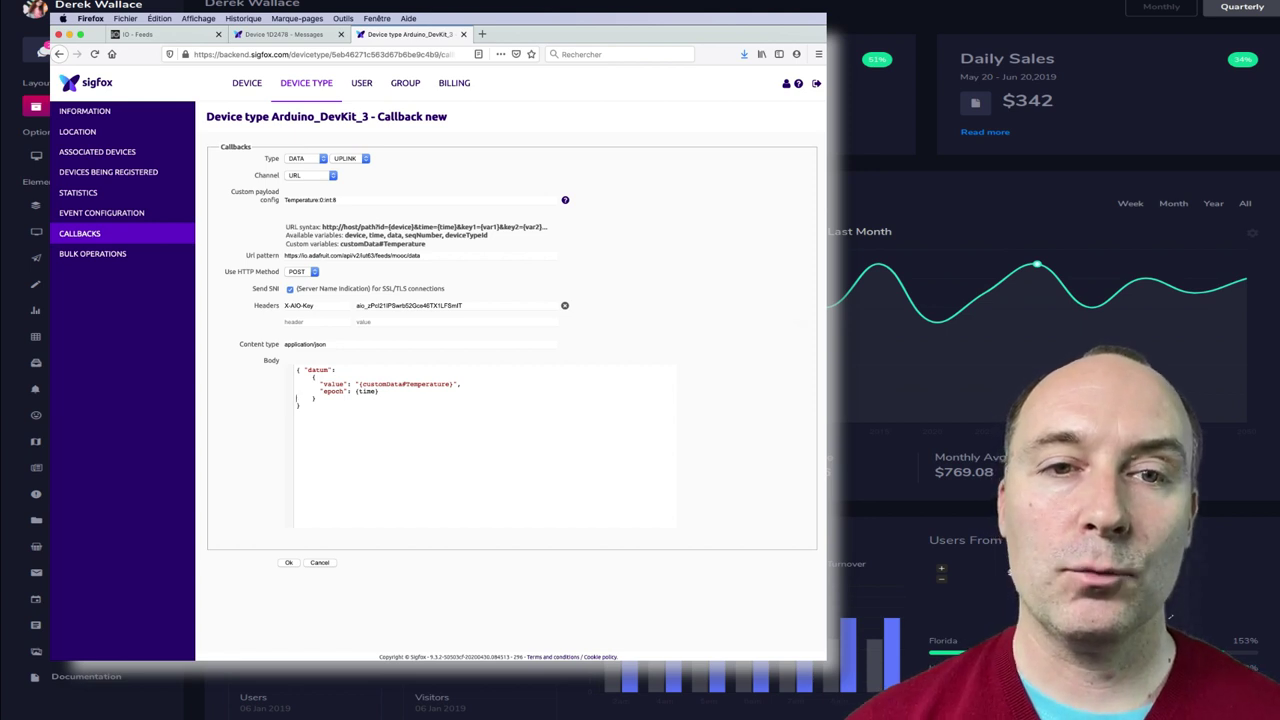
Save the callback and open the latest message's callback report, showing OK with value 19
left_click(290, 563)
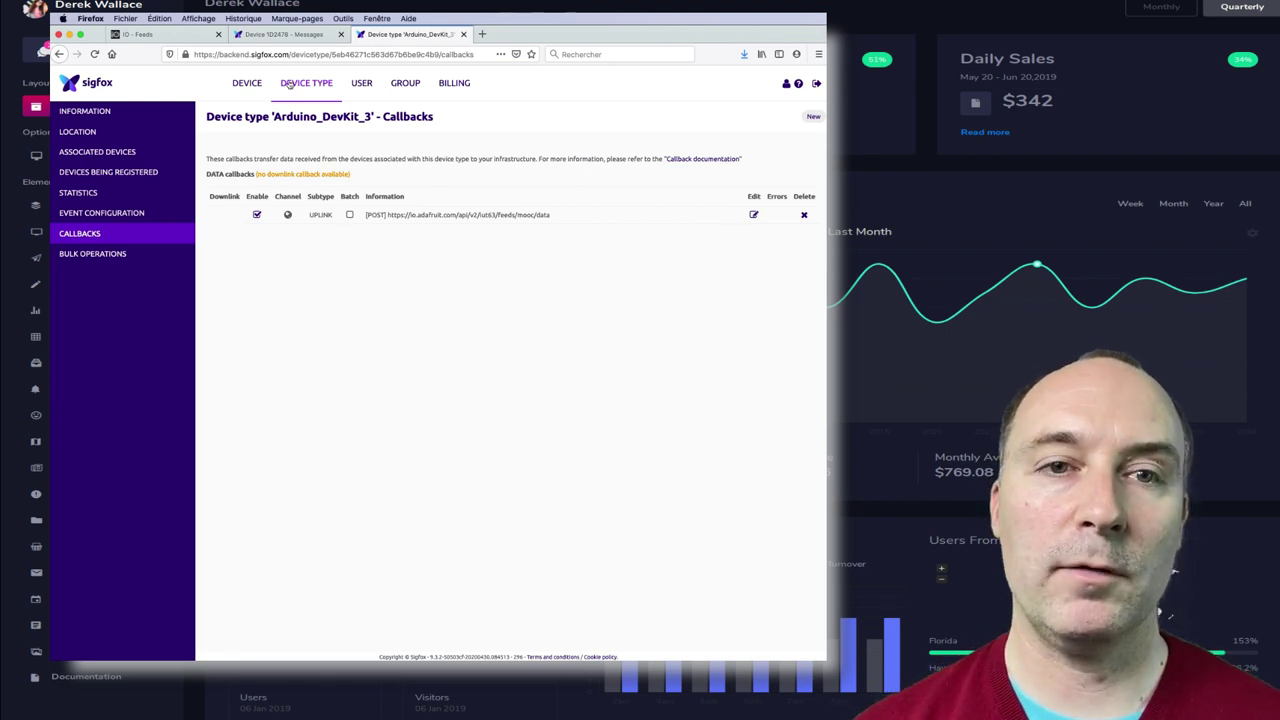
left_click(285, 35)
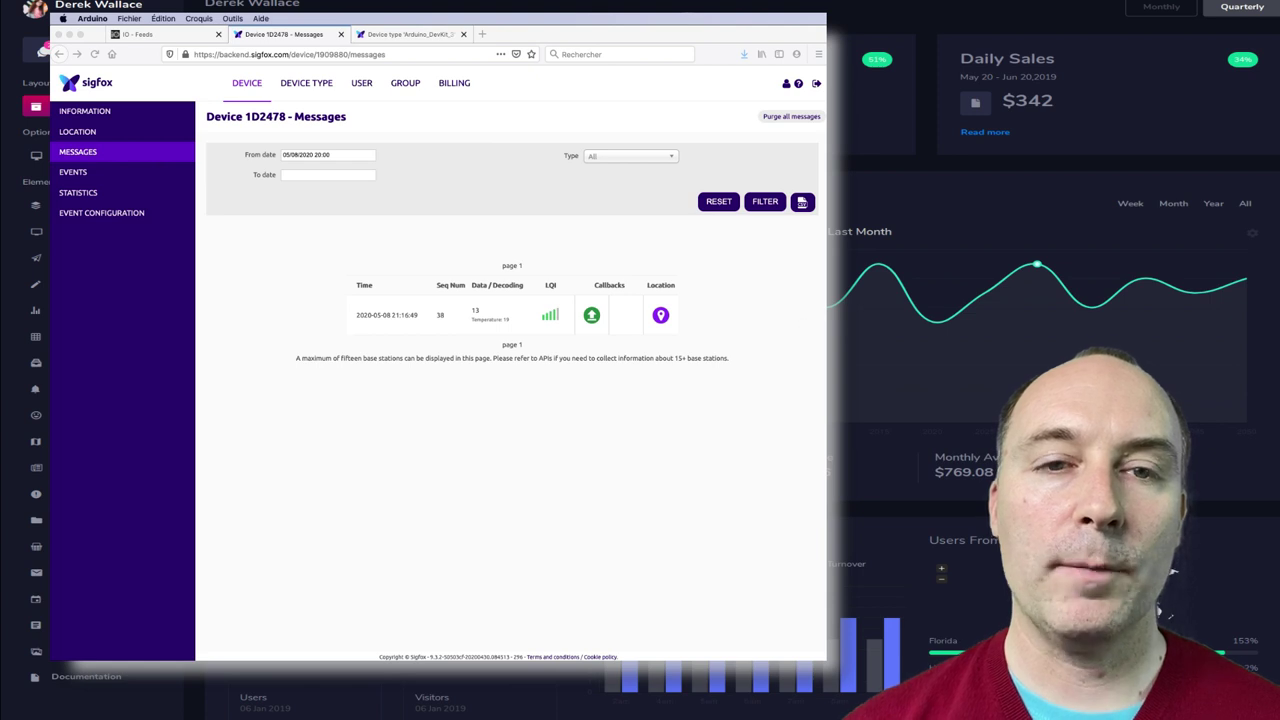
left_click_drag(537, 715, 527, 560)
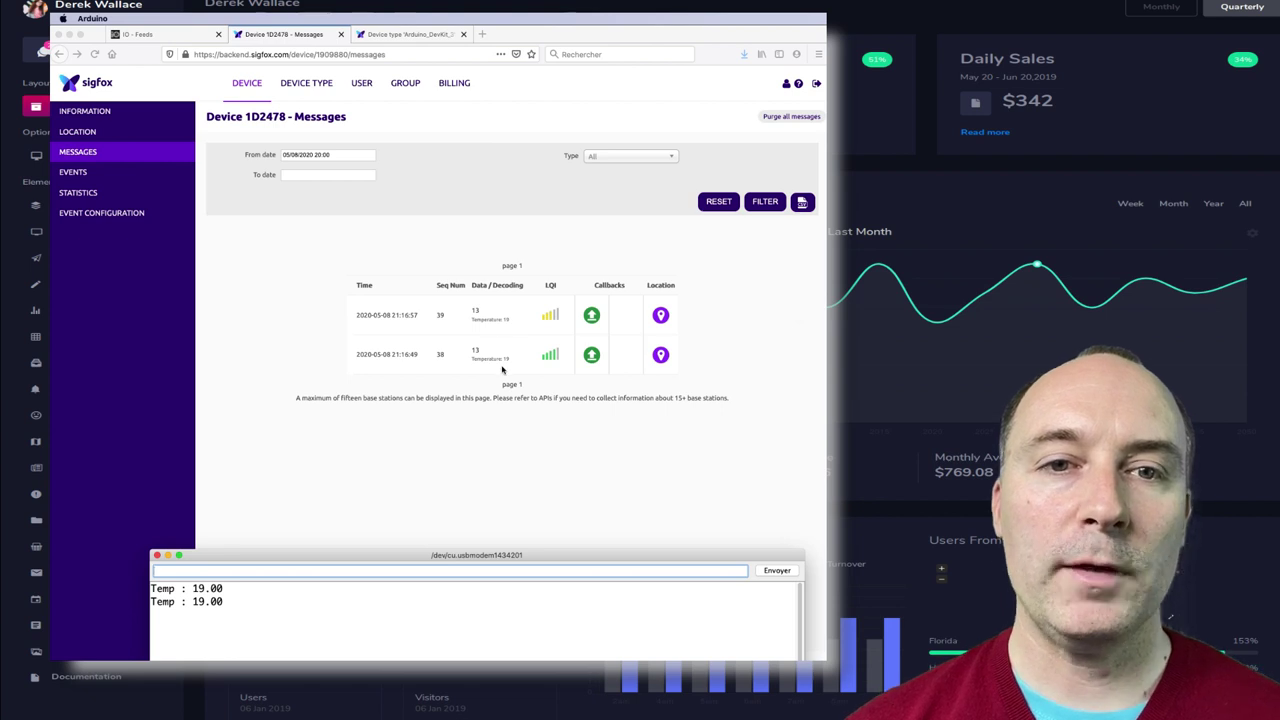
left_click(592, 317)
left_click(592, 317)
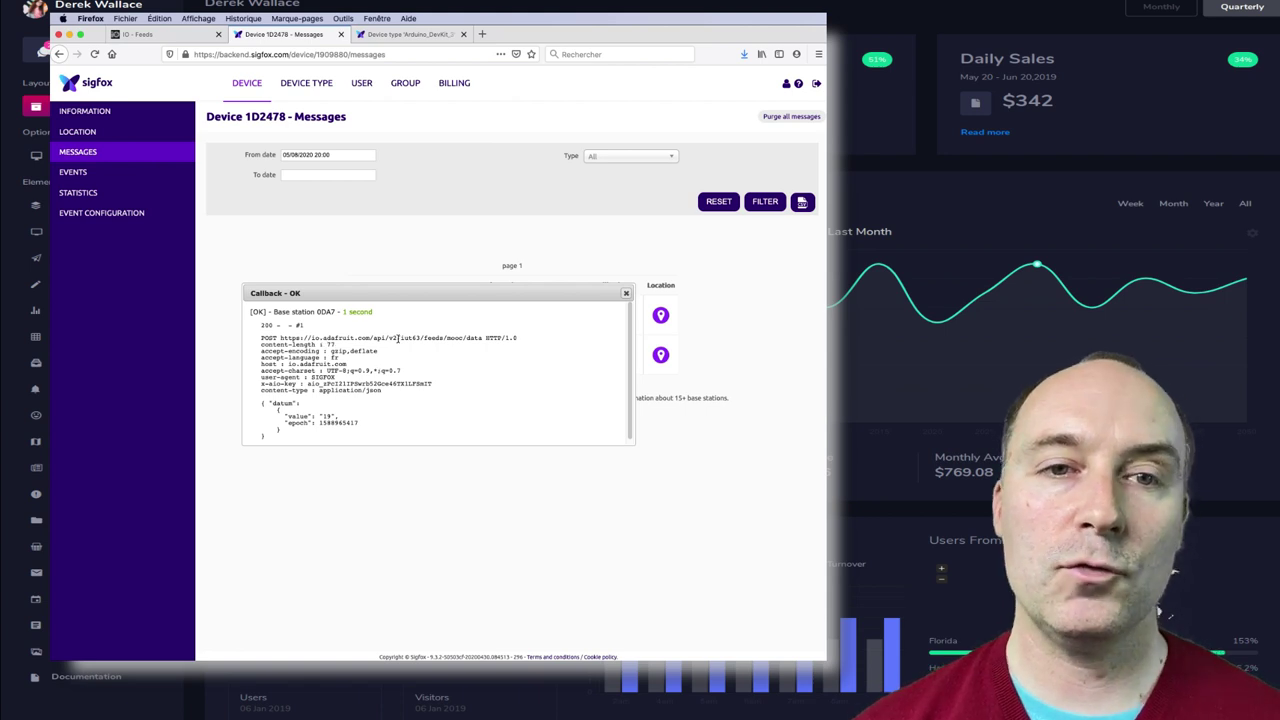
Close the Callback - OK report showing the 200 OK POST with value "19"
scroll(352, 370, "down", 1)
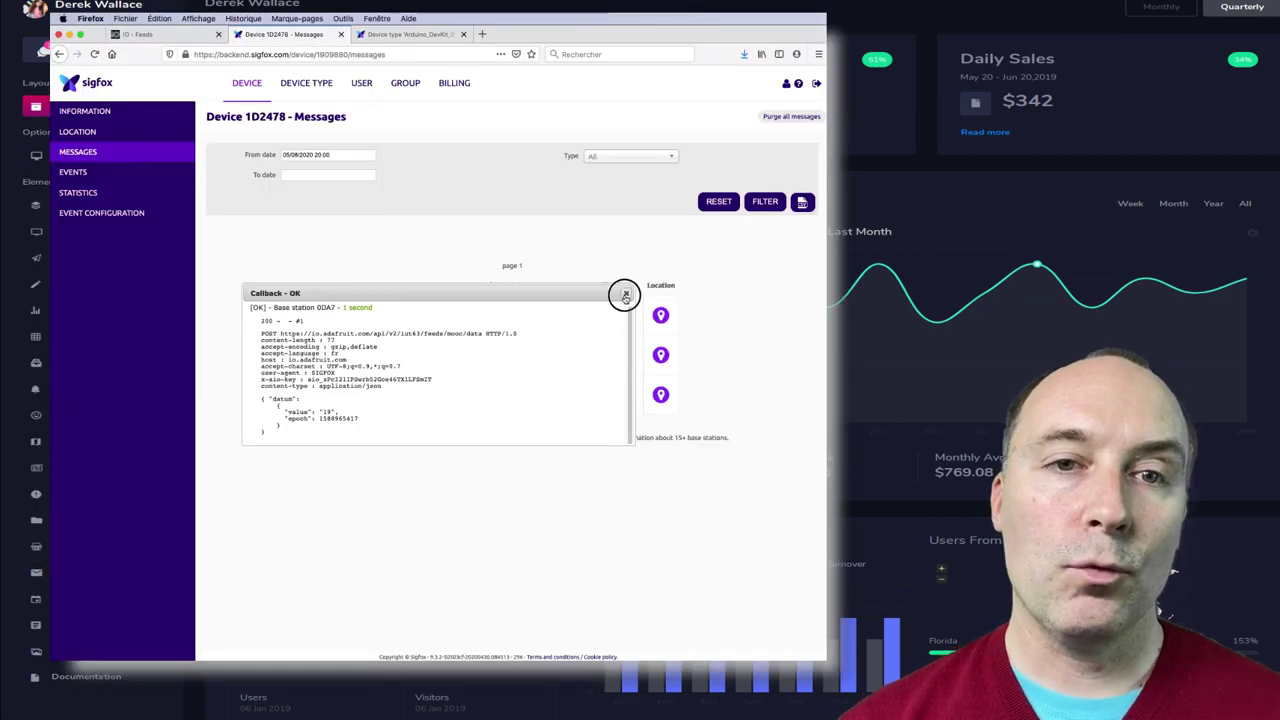
left_click(733, 249)
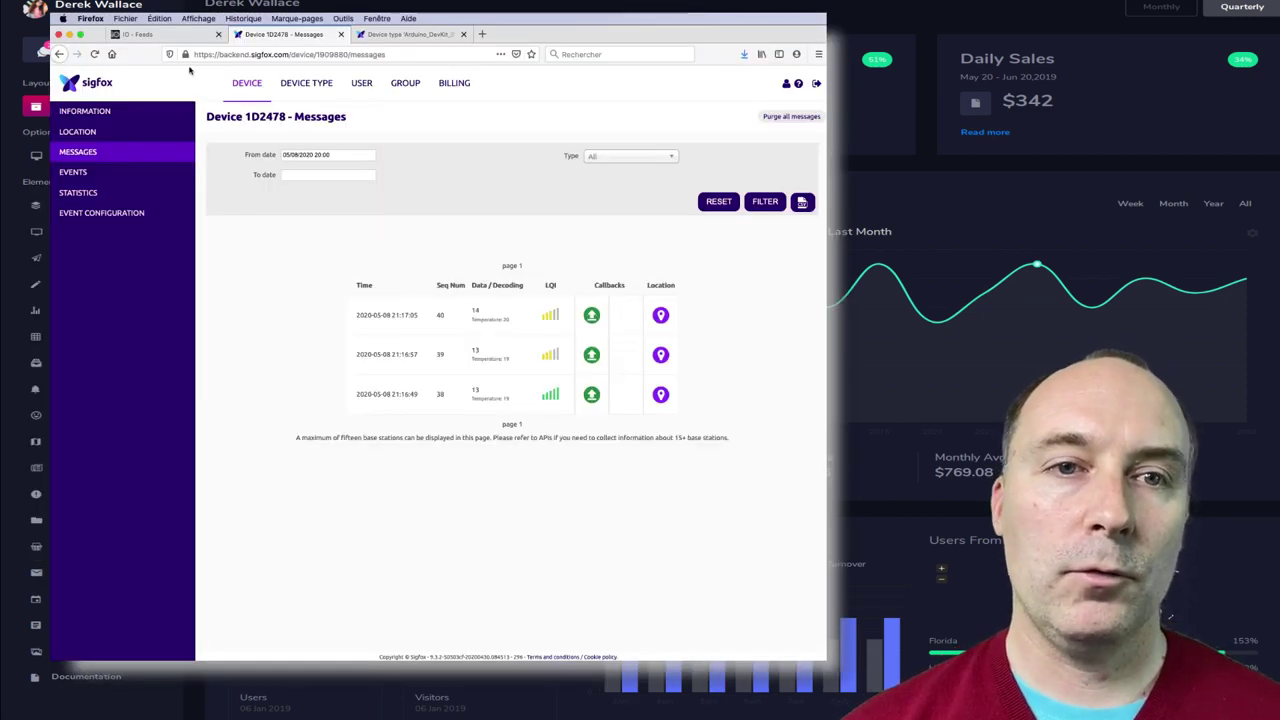
Dismiss the Adafruit IO Key panel and open the mooc feed's chart of temperature values
left_click(176, 38)
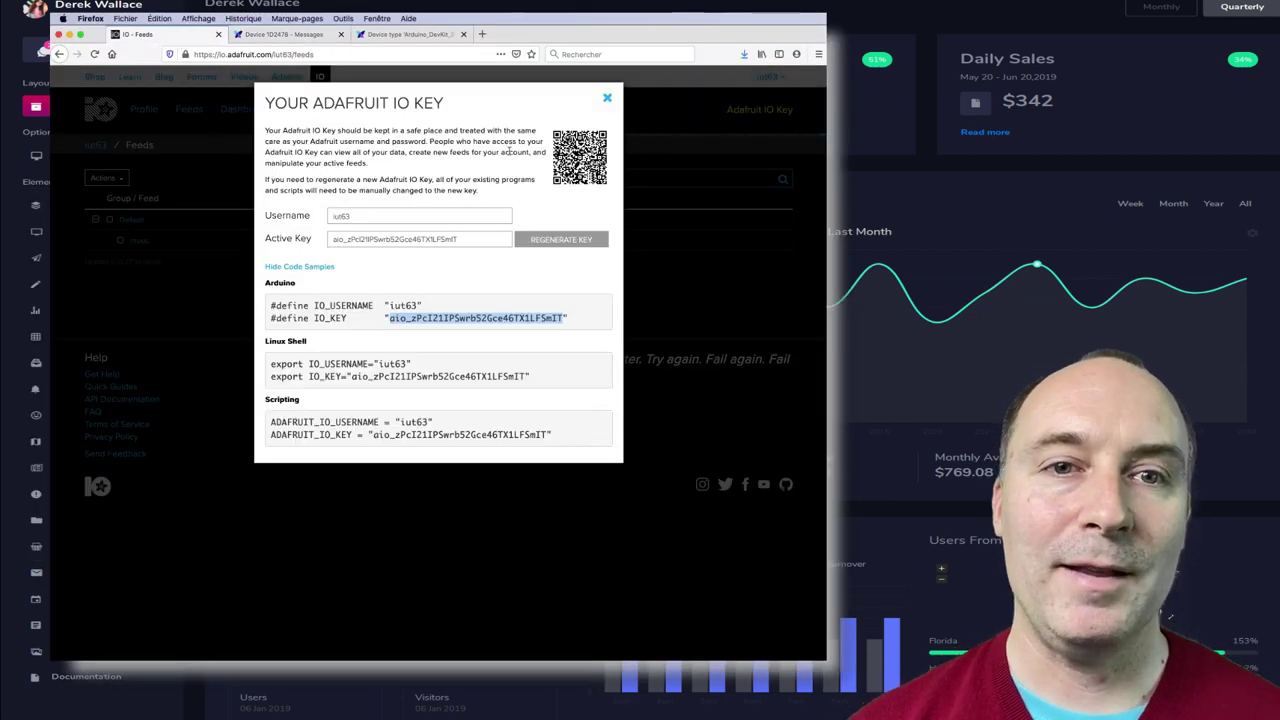
left_click(607, 101)
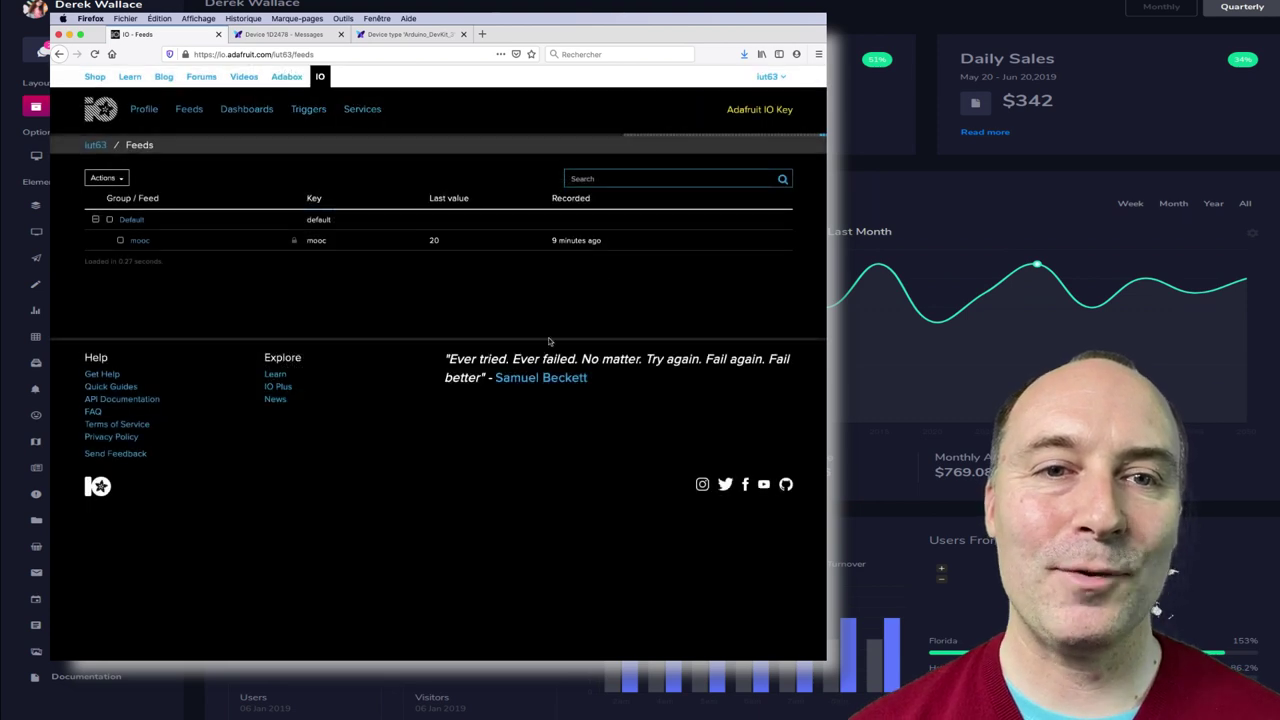
left_click(140, 243)
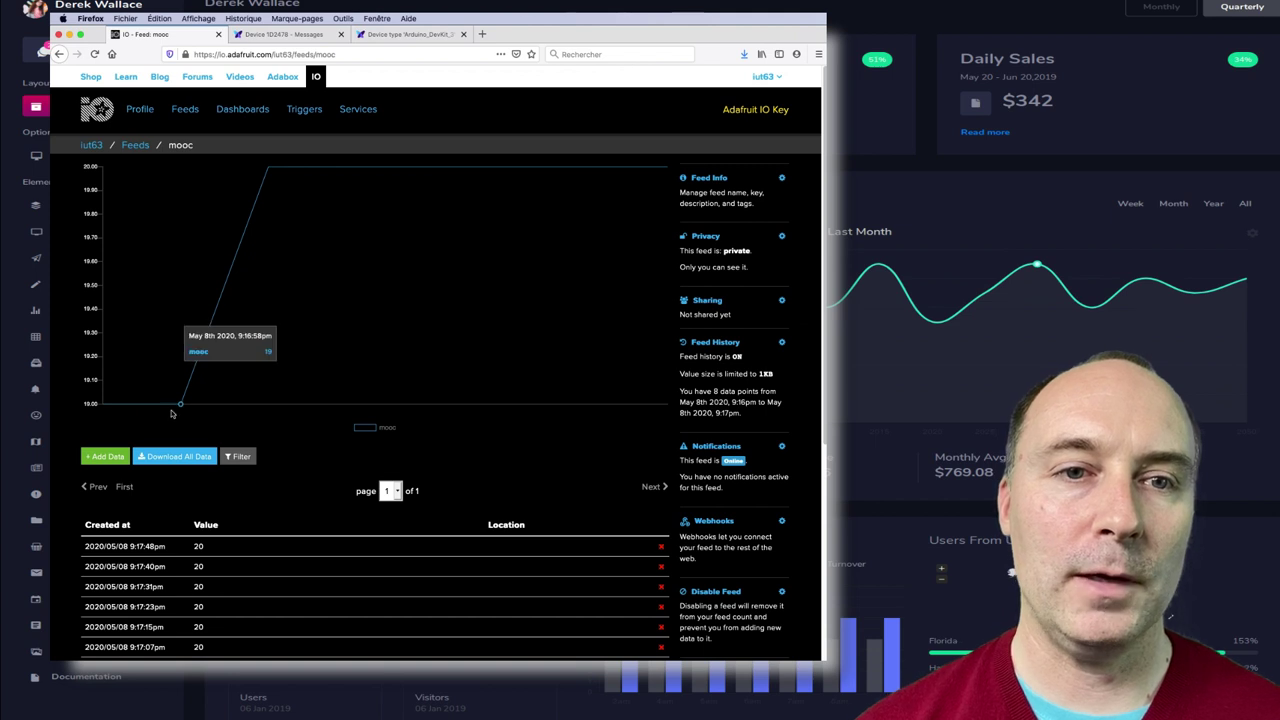
mouse_move(193, 397)
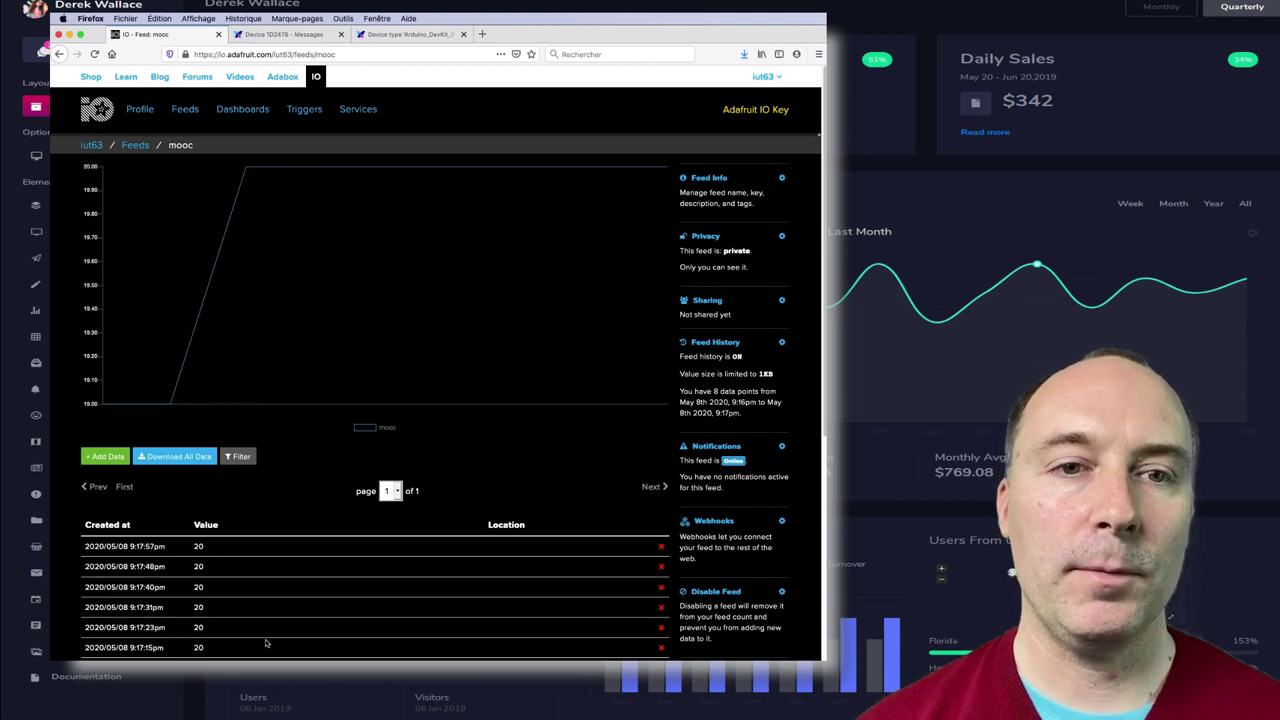
key("super+Tab")
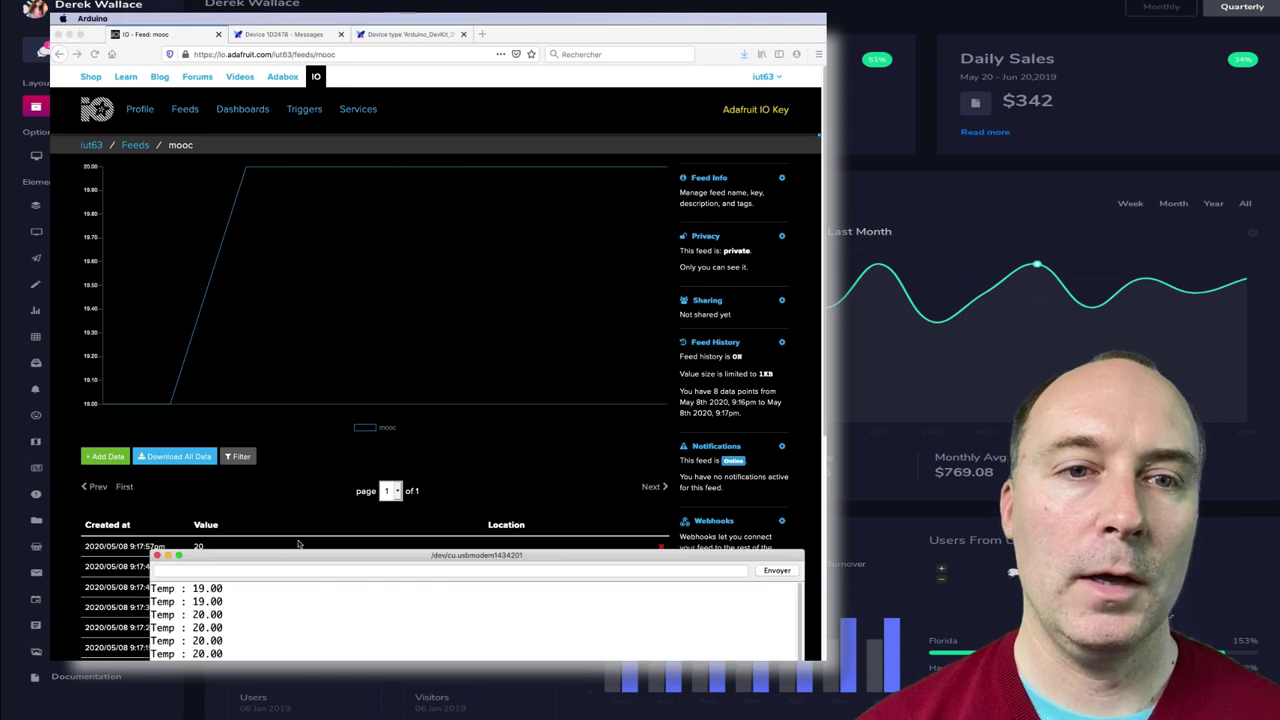
Place the serial monitor beside the browser and reload the mooc feed page for new readings
left_click_drag(305, 548, 755, 253)
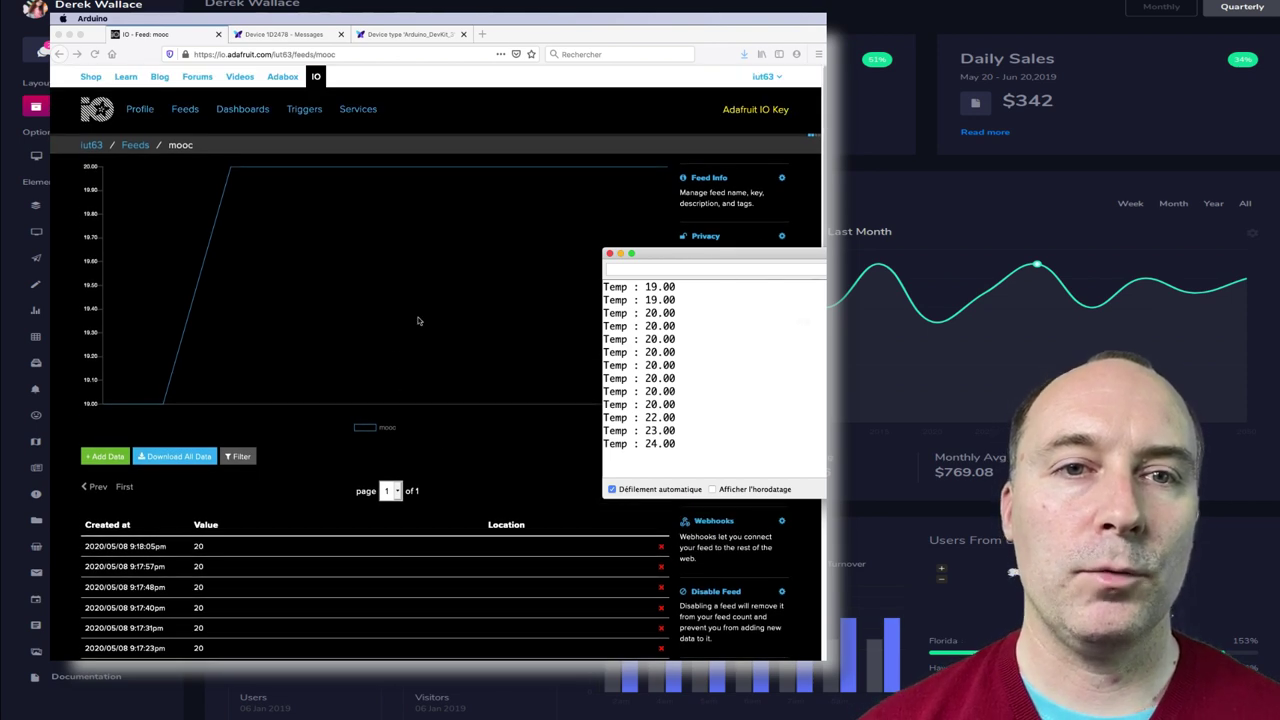
left_click(184, 156)
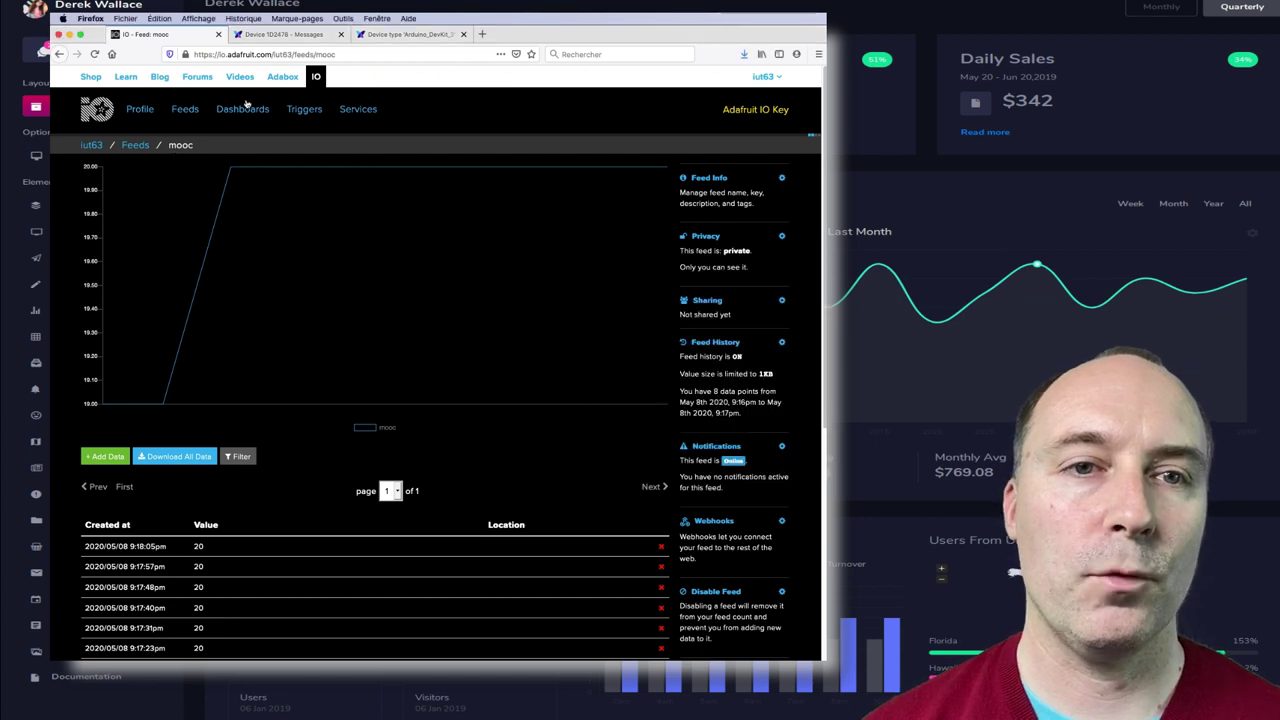
left_click(366, 54)
key("Return")
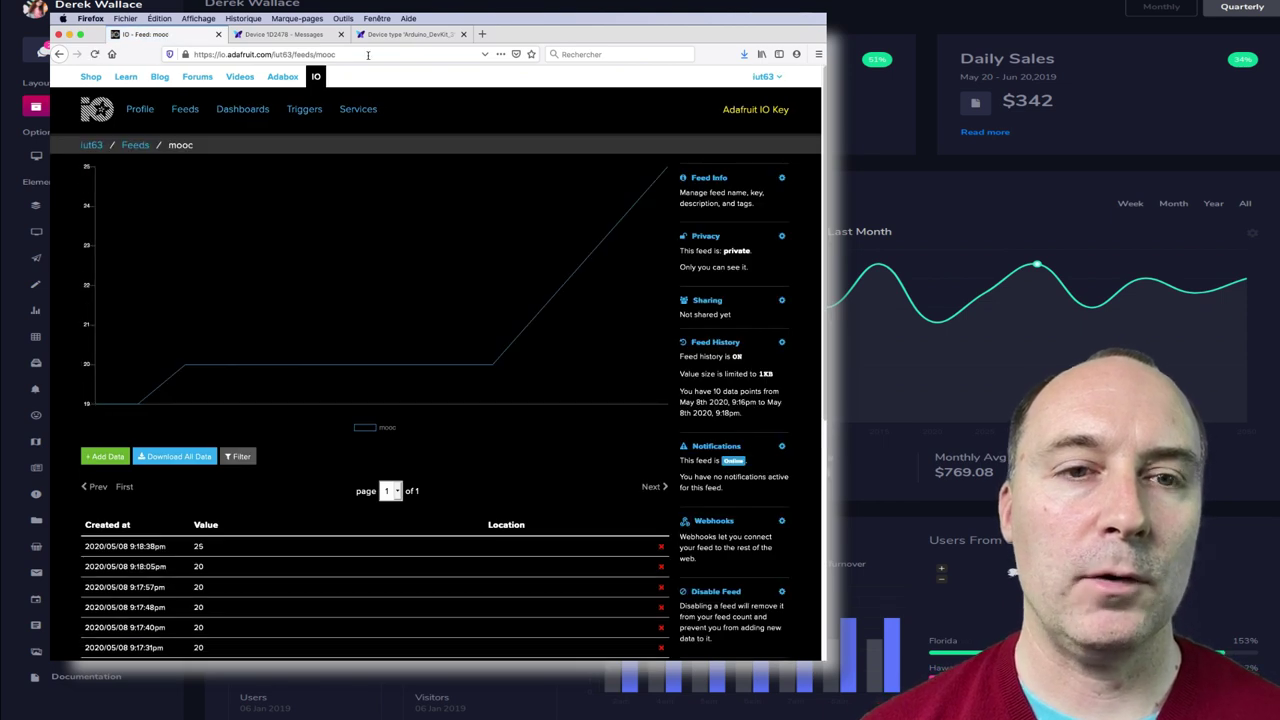
Compare the chart with the serial monitor, then return to device 1D2478's Sigfox message list
key("super+Tab")
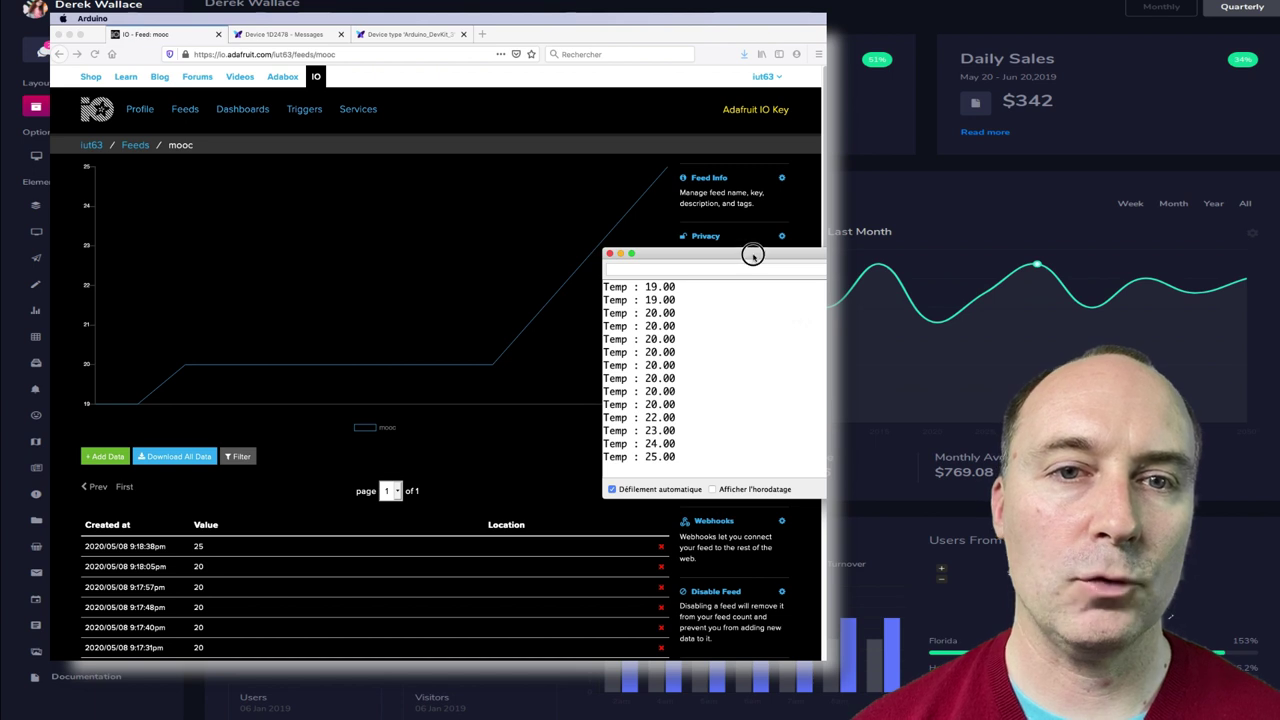
left_click_drag(749, 251, 823, 331)
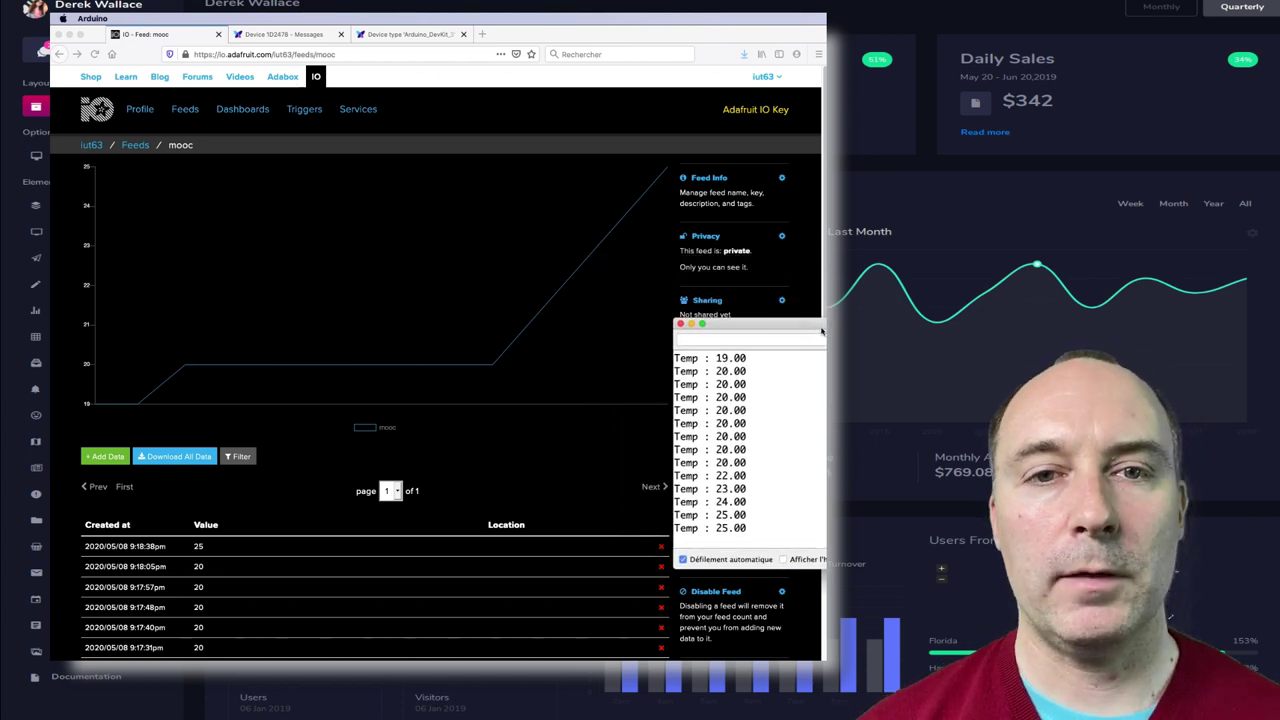
left_click(407, 36)
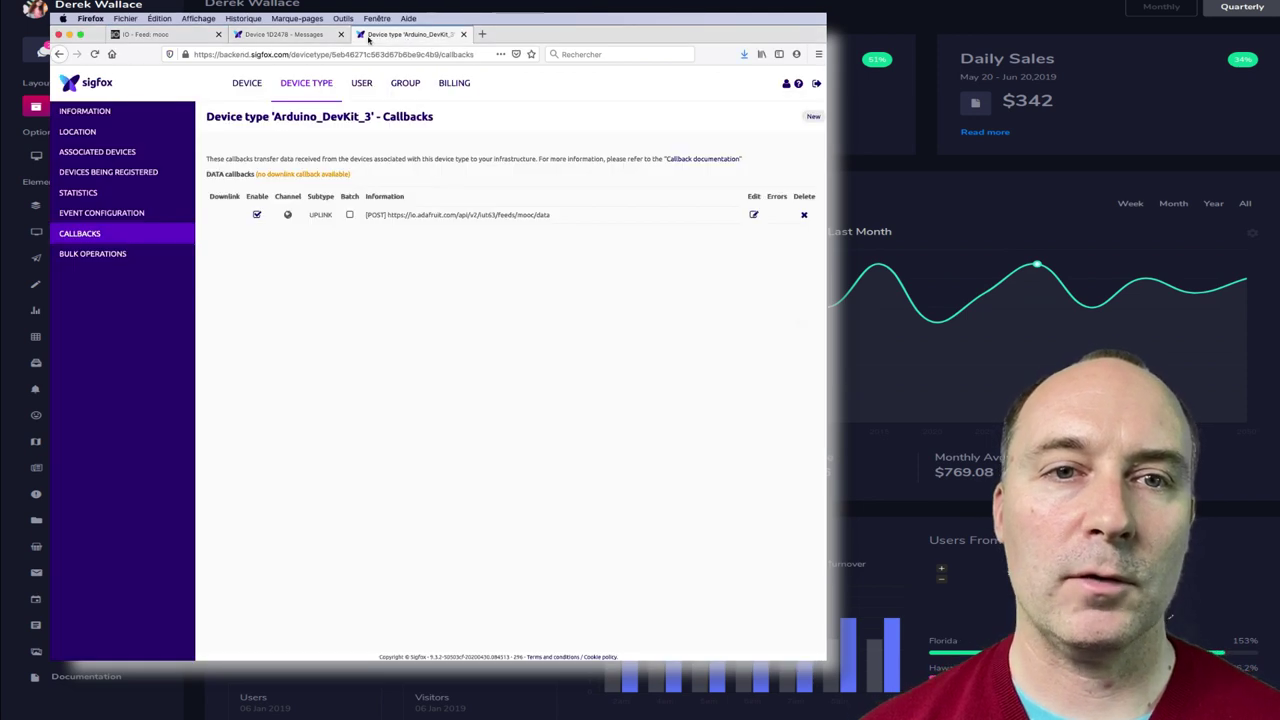
left_click(328, 36)
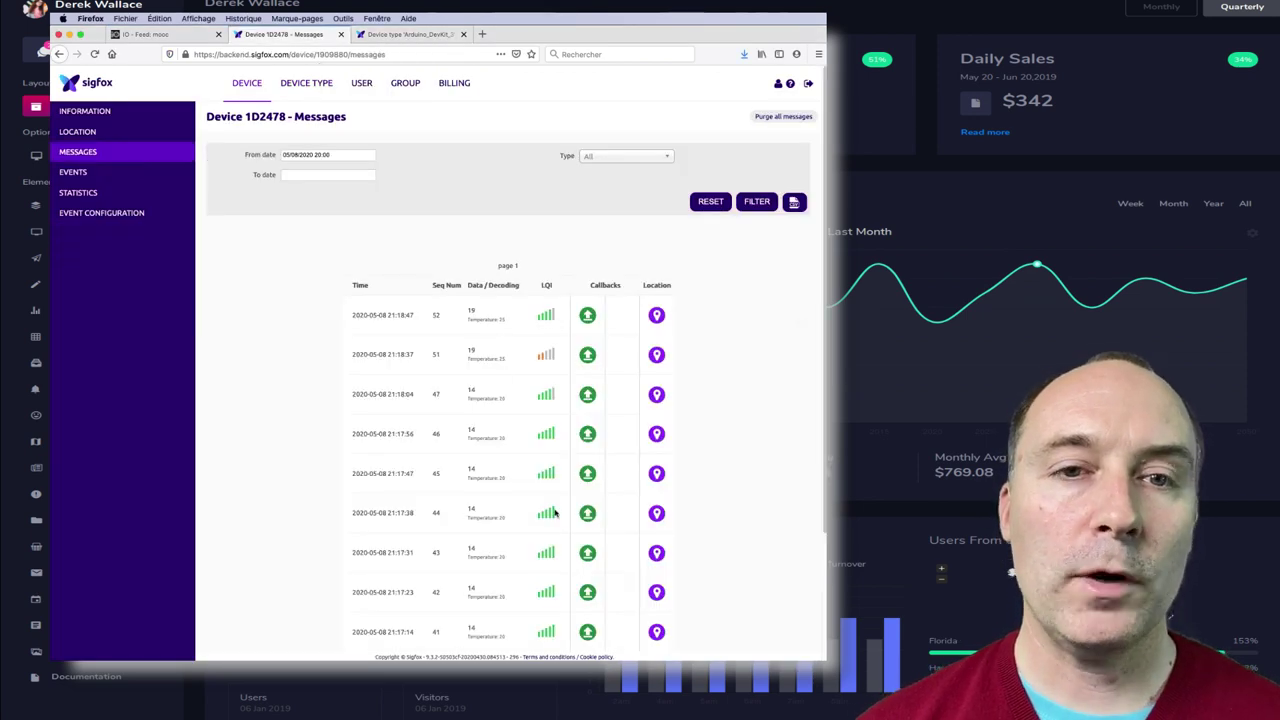